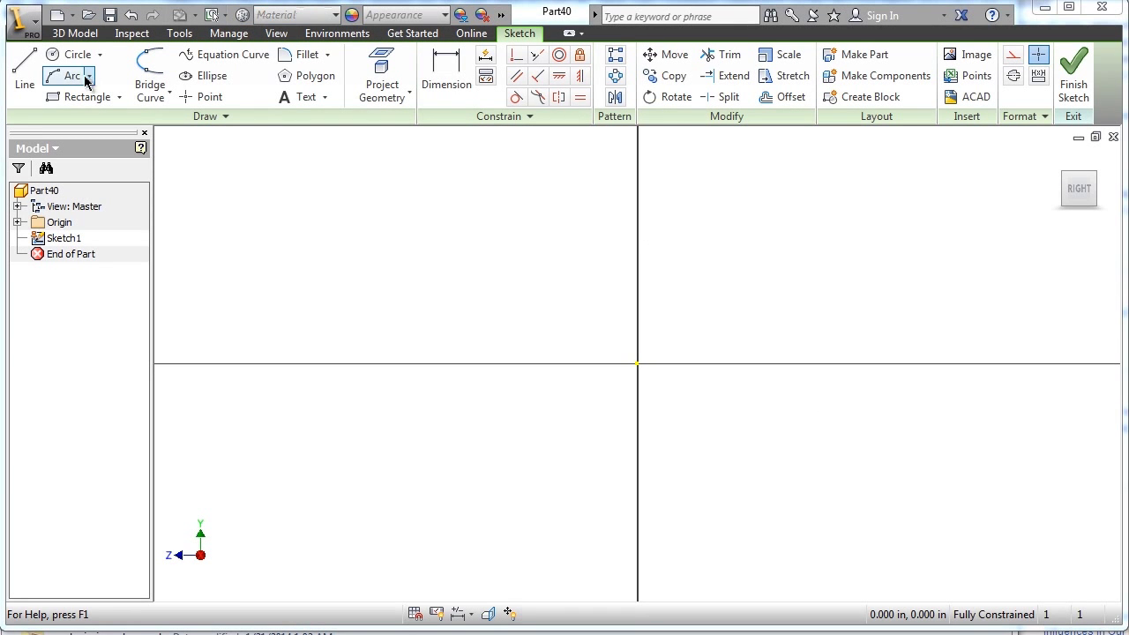
Step: Sketch a rectangle about 7.33 in long and 1.52 in high with one corner on the origin
click(82, 98)
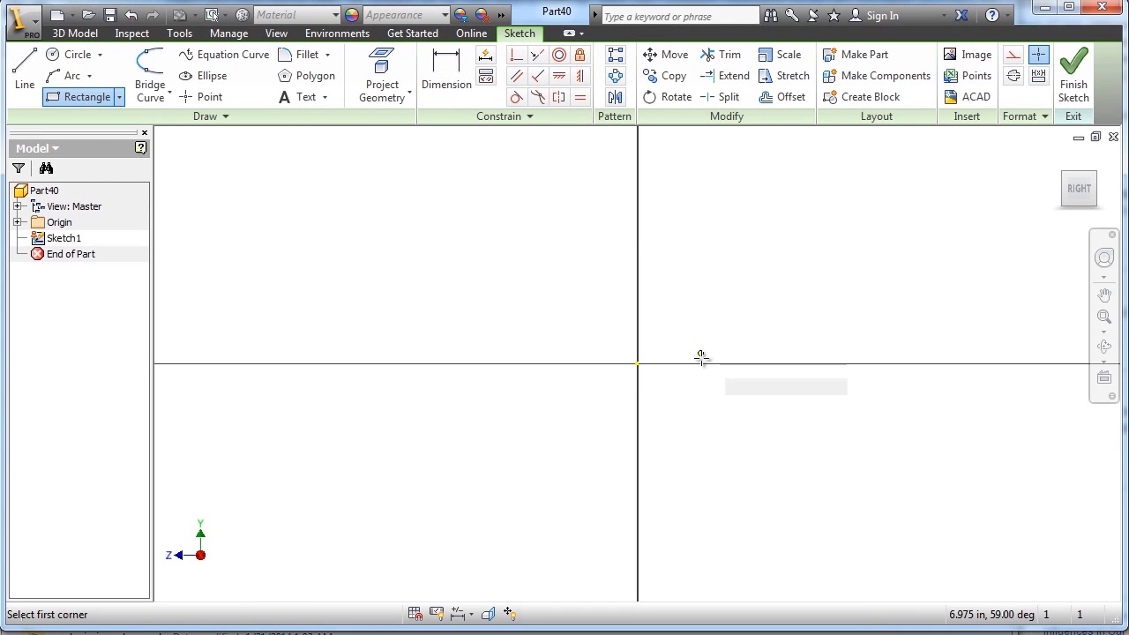
click(638, 363)
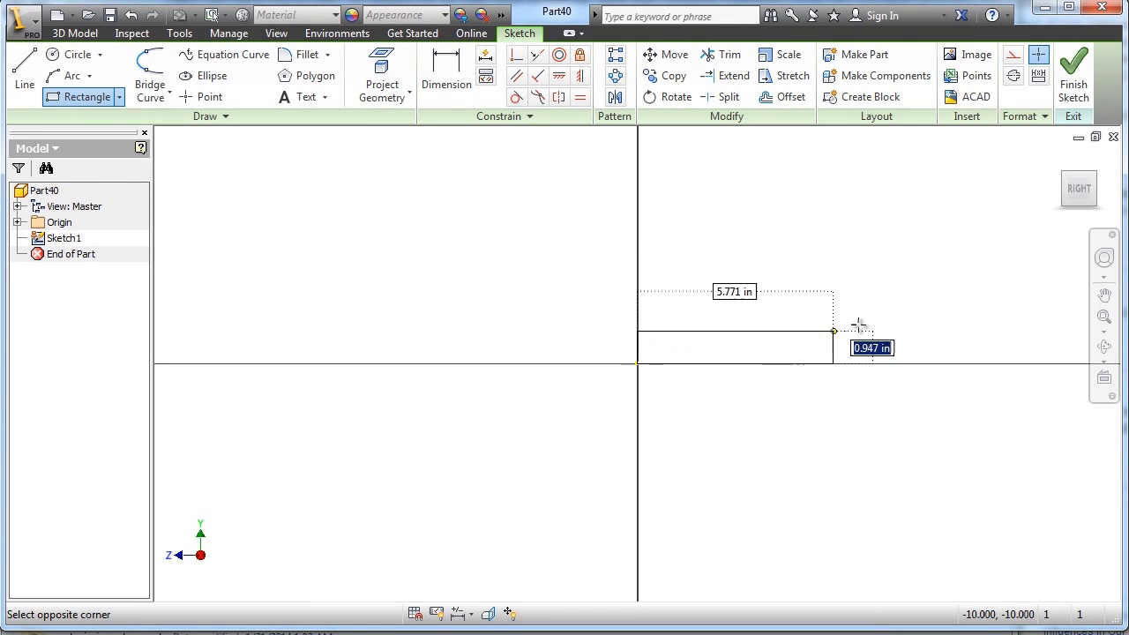
click(886, 311)
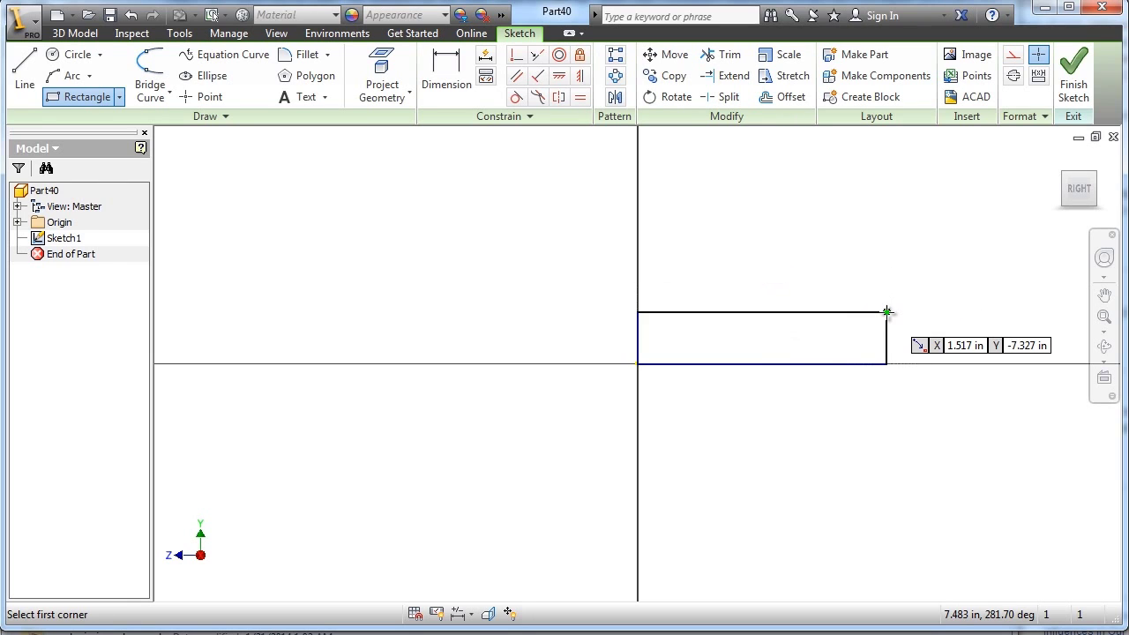
Step: Dimension the rectangle to 3.5 in long and .25 in high
key(d)
click(873, 312)
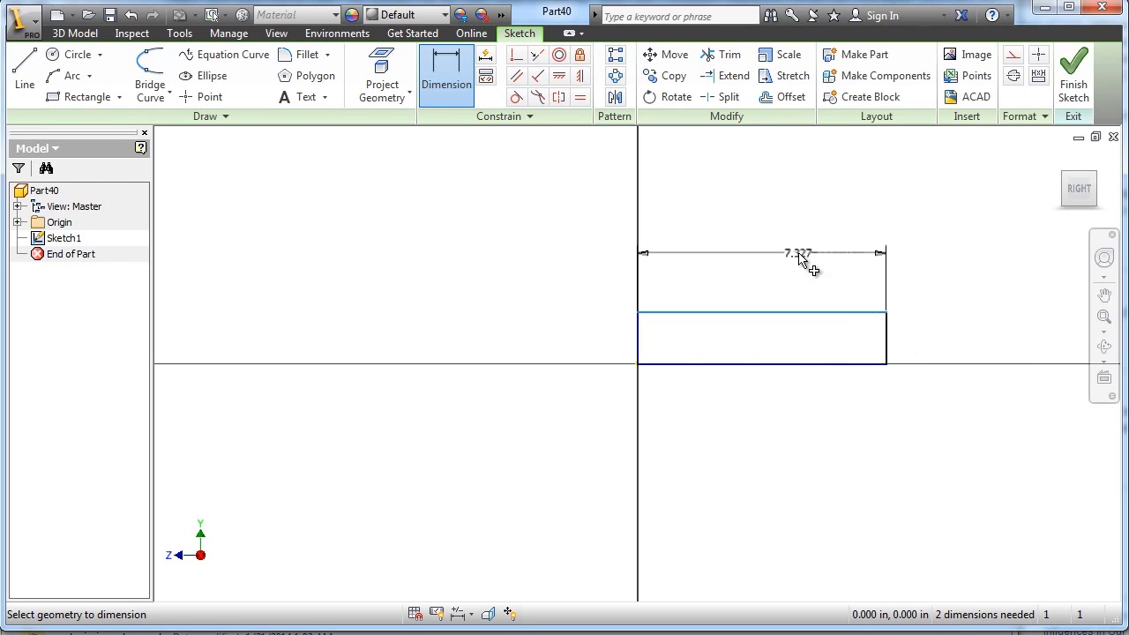
click(798, 254)
text(3.5)
key(Return)
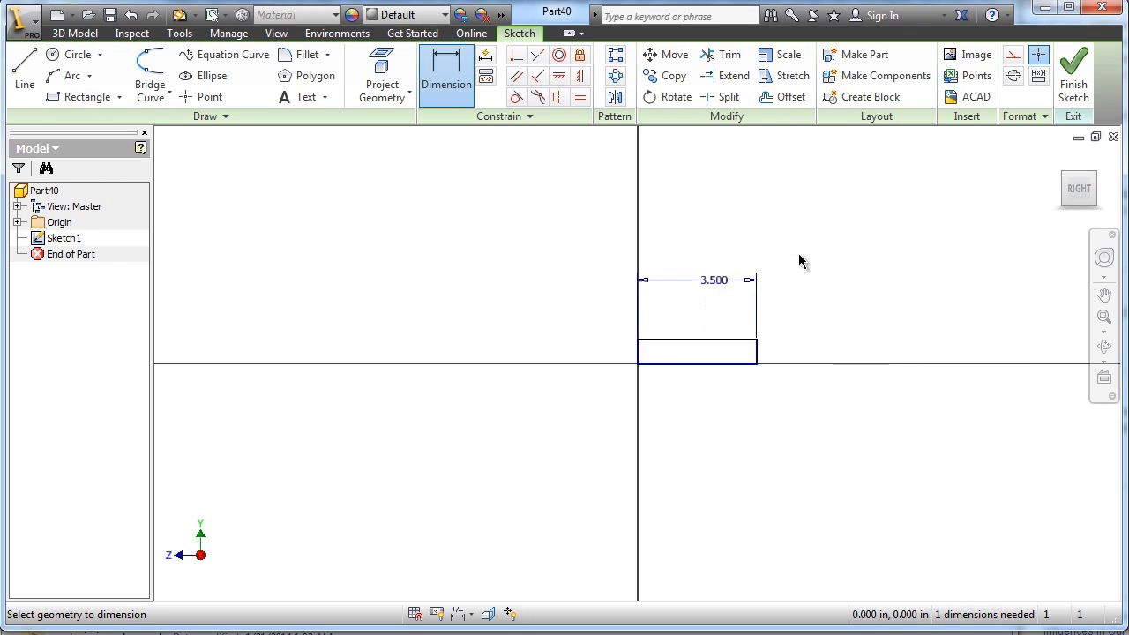
click(762, 356)
click(786, 354)
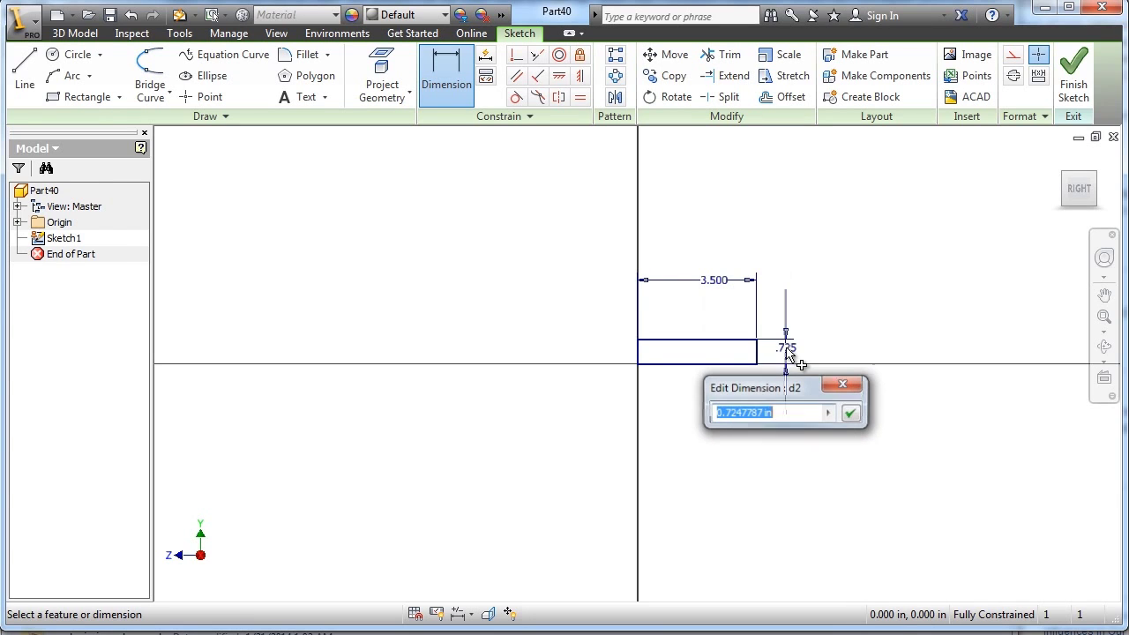
text(.2)
key(Return)
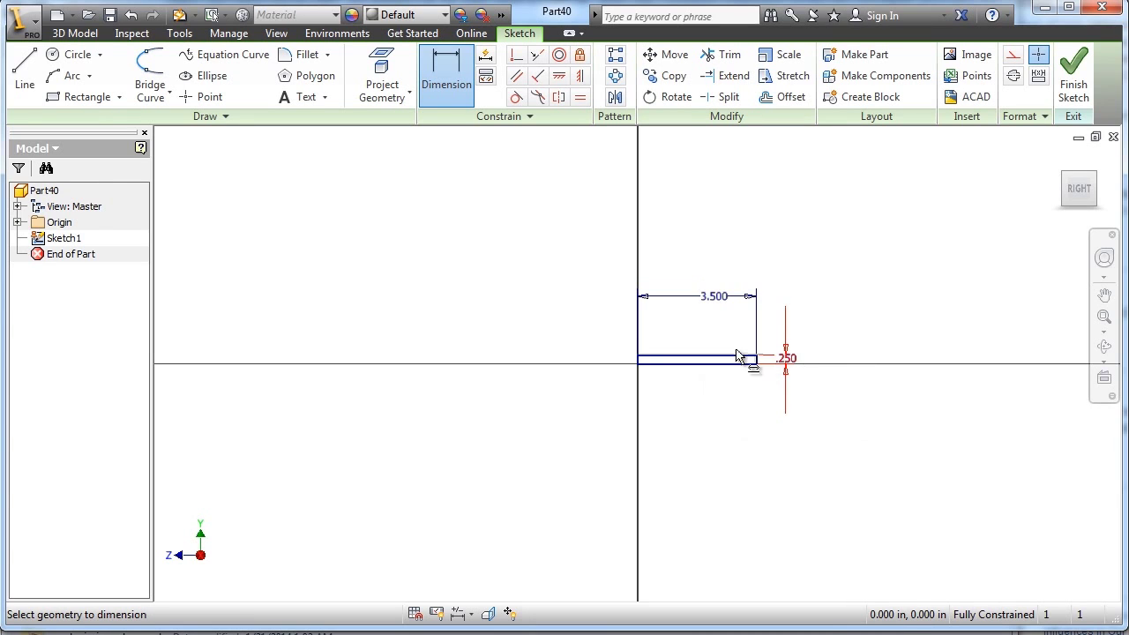
Step: Draw circles about 0.64 in and 0.82 in in diameter, centered on the midpoints of the rectangle's two short edges, the smaller at the origin end
scroll(719, 356, up, 5)
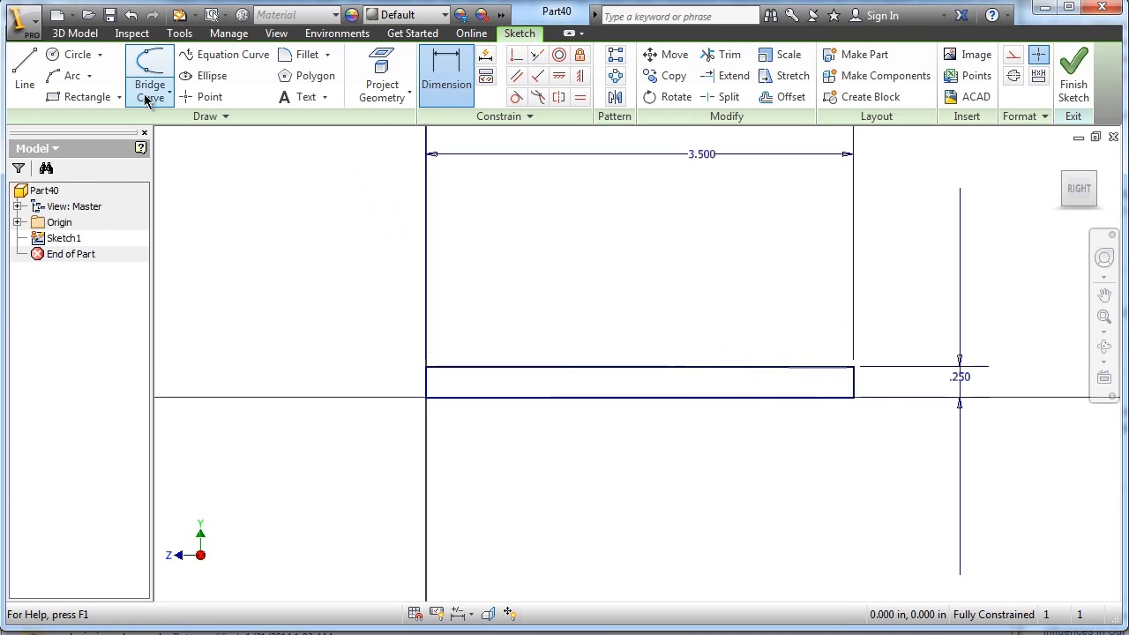
click(78, 54)
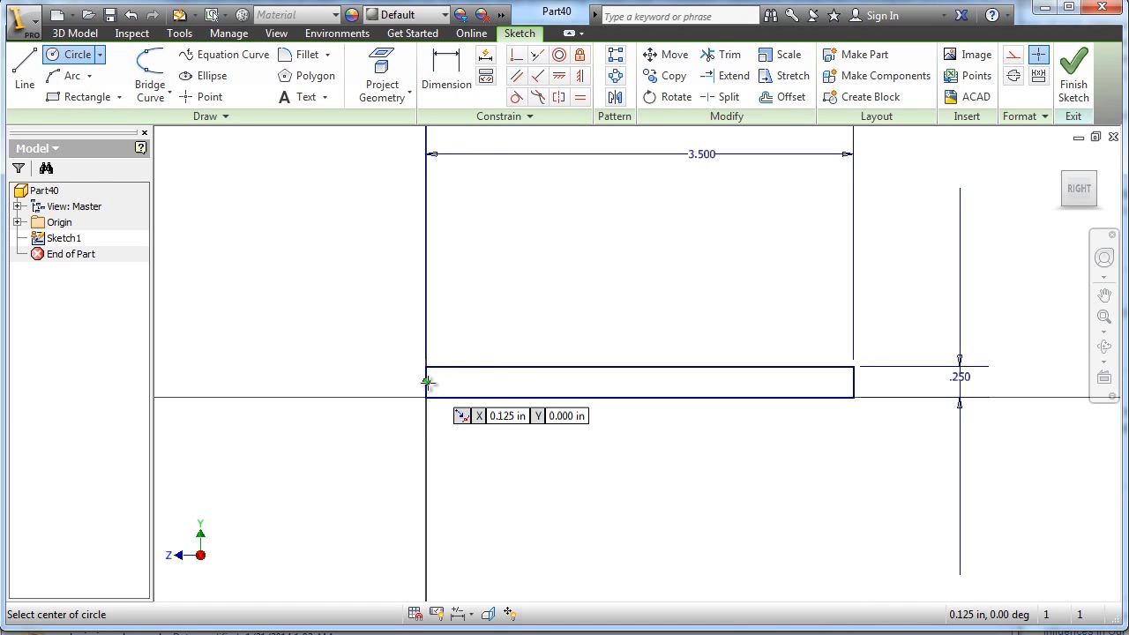
click(427, 382)
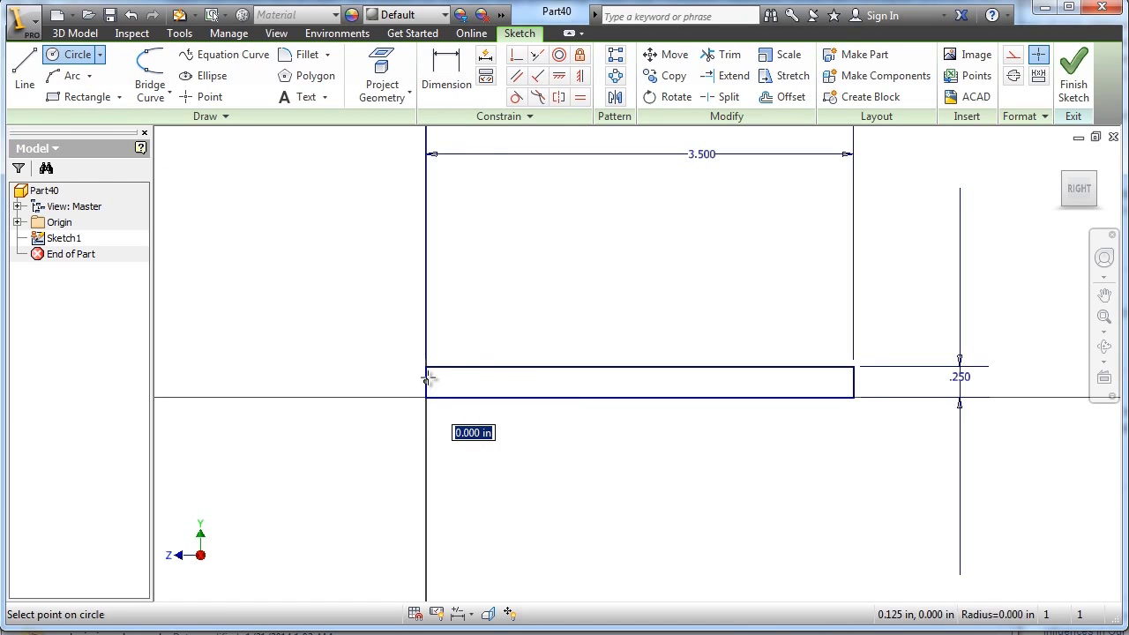
click(427, 342)
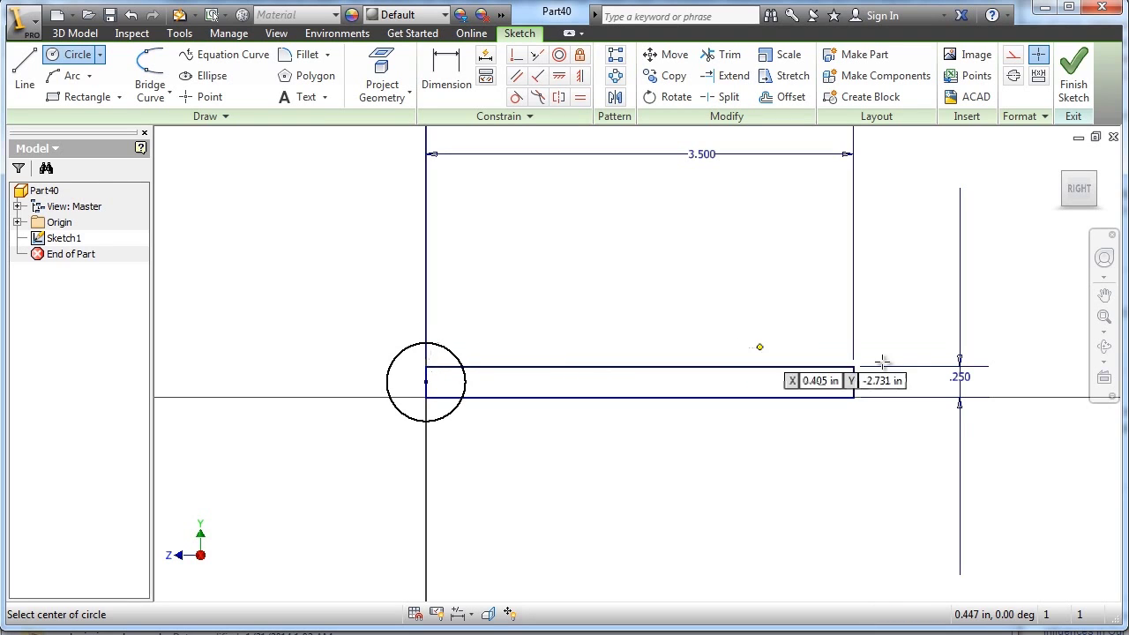
click(853, 382)
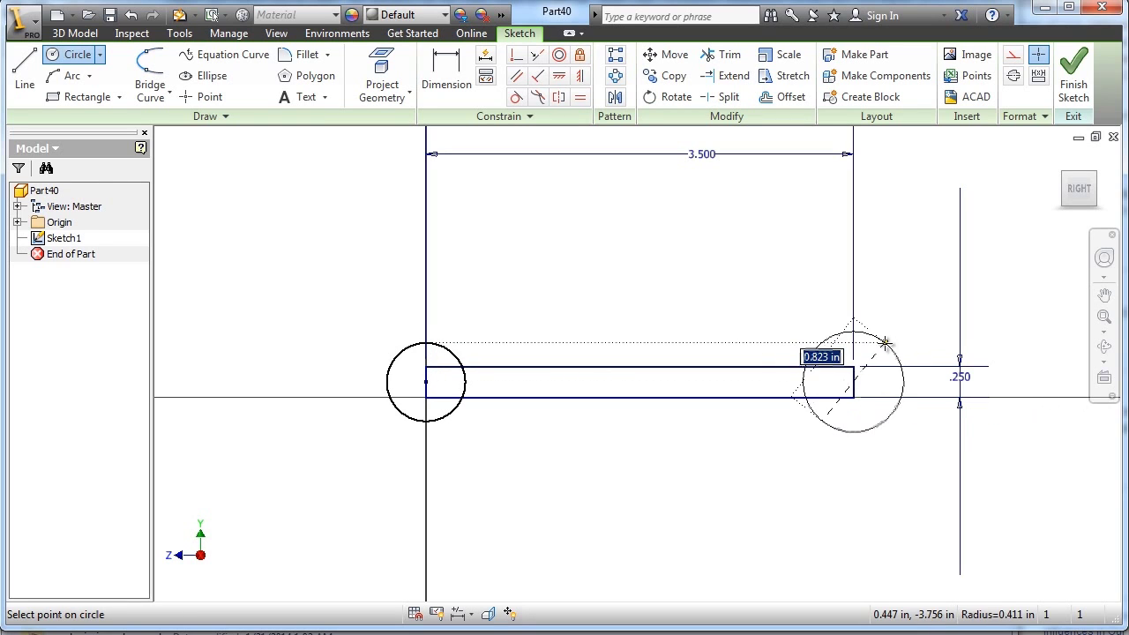
click(886, 344)
Step: Dimension the diameter of both end circles as .1875*2 and finish the sketch
key(d)
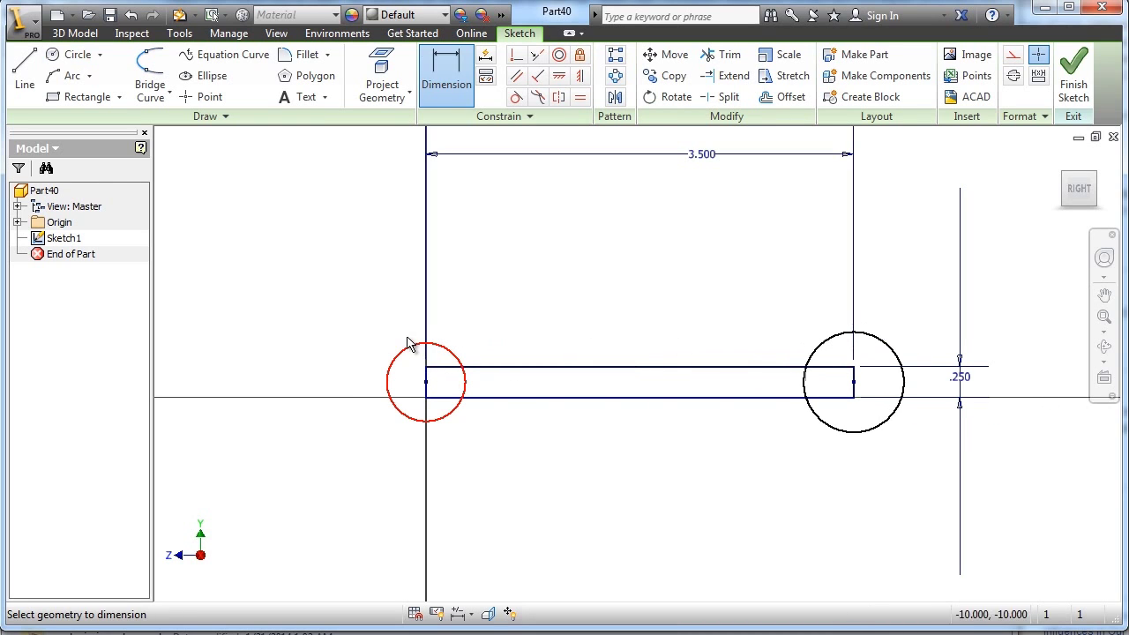
click(416, 349)
click(339, 308)
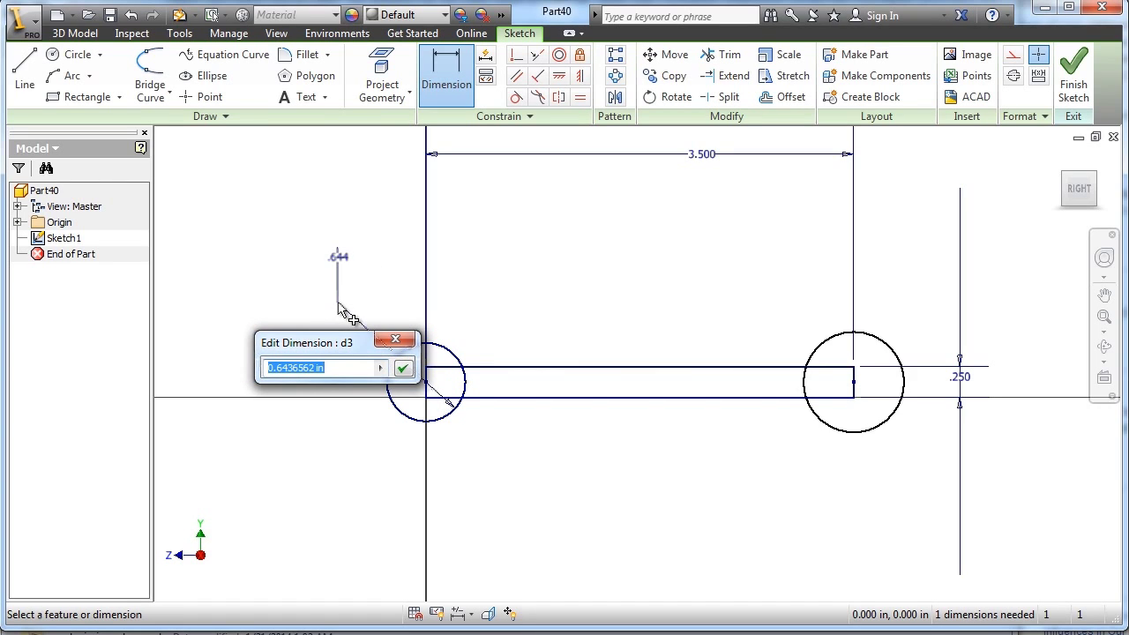
text(.1875*2)
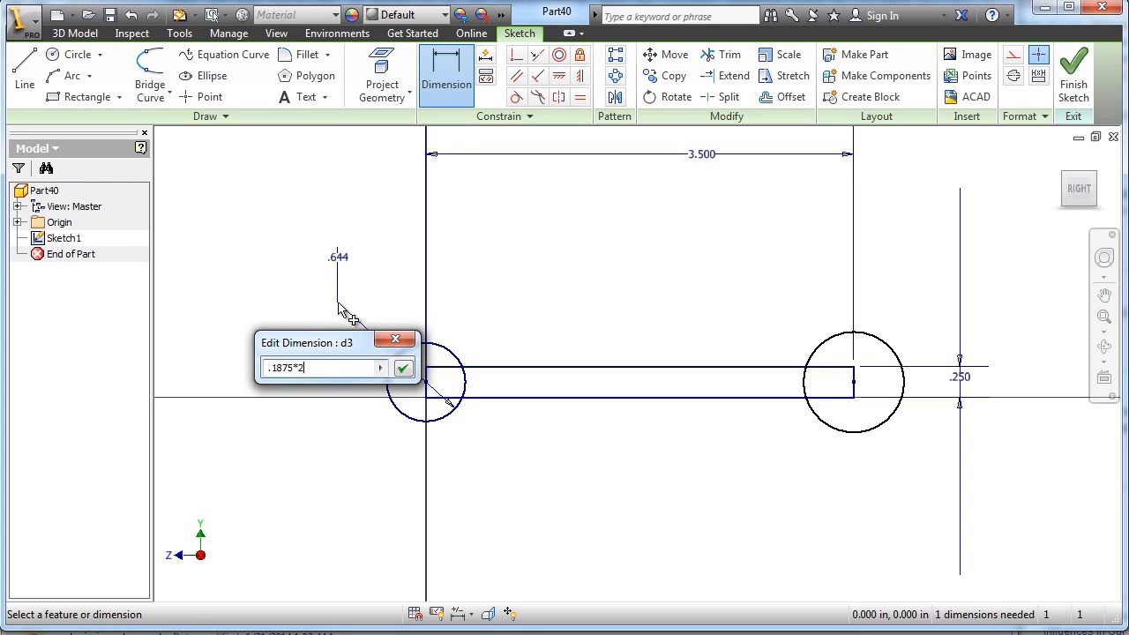
key(Return)
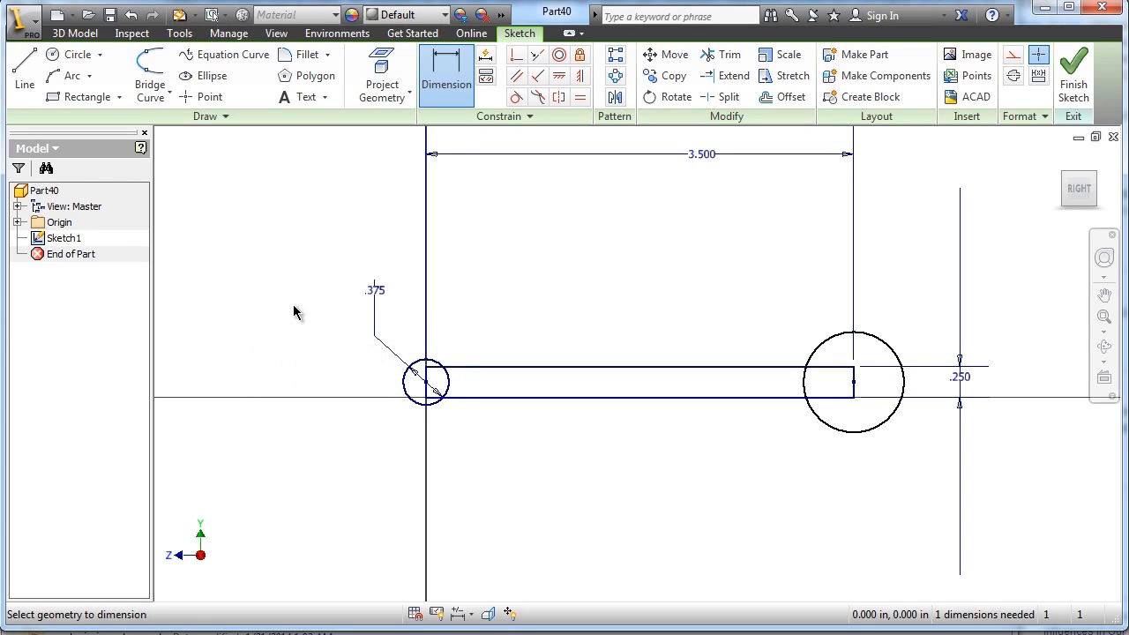
click(869, 336)
click(895, 300)
text(.1875*2)
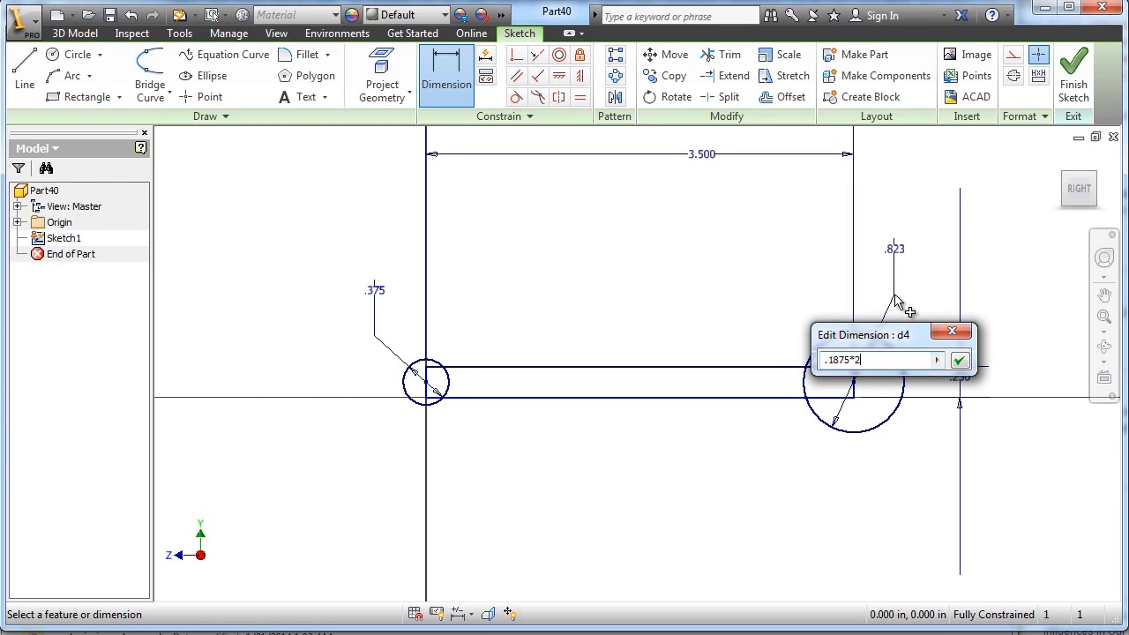
key(Return)
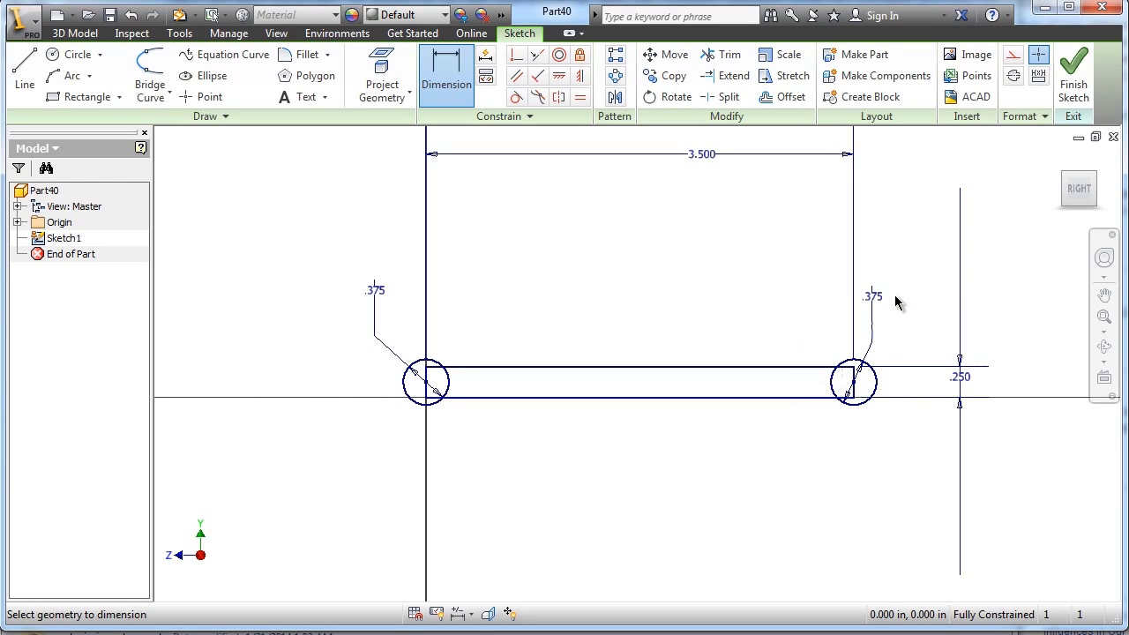
click(1068, 77)
Step: Extrude the rectangle together with both end circles by .125 in as a solid
scroll(843, 203, up, 2)
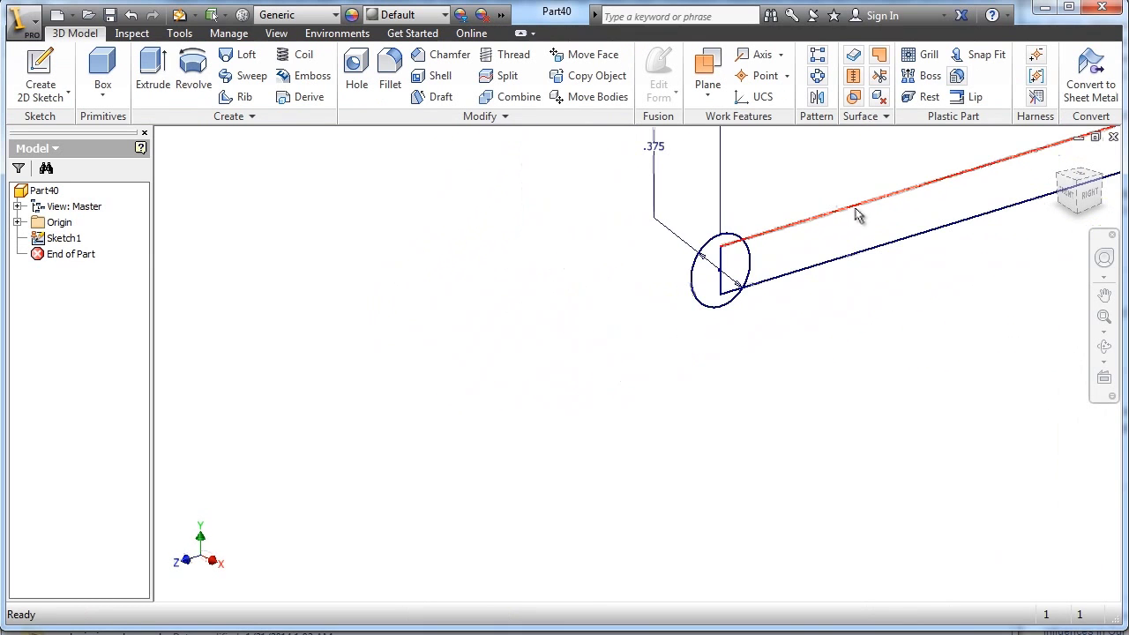
mouse_move(857, 215)
middle_down()
mouse_move(520, 273)
mouse_move(453, 494)
middle_up()
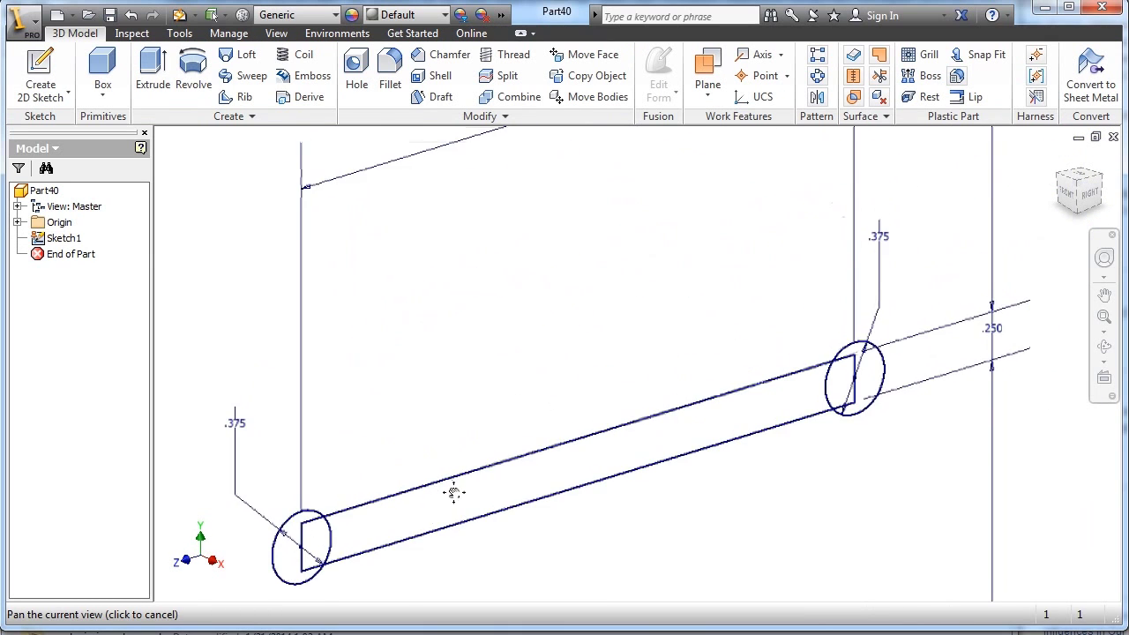
click(153, 75)
click(453, 520)
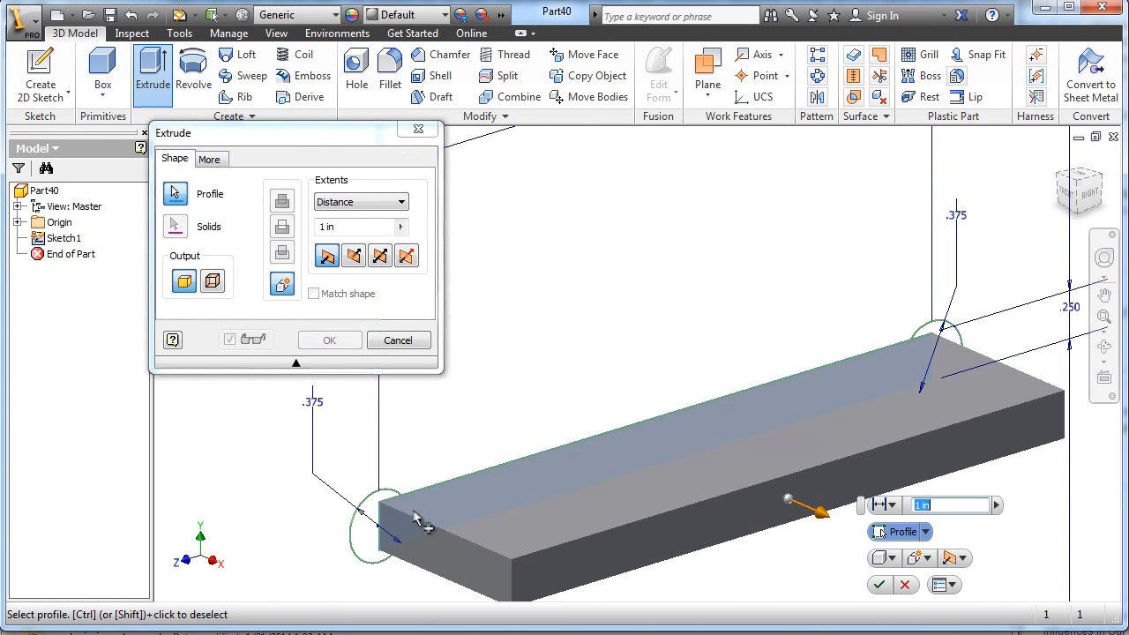
click(365, 529)
click(949, 332)
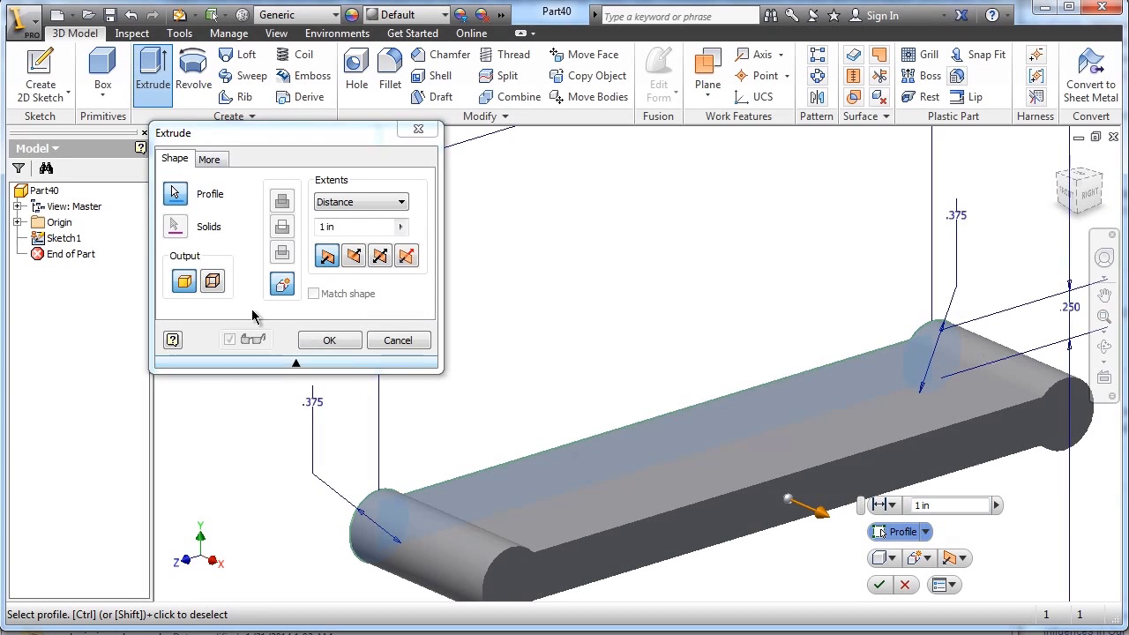
click(363, 227)
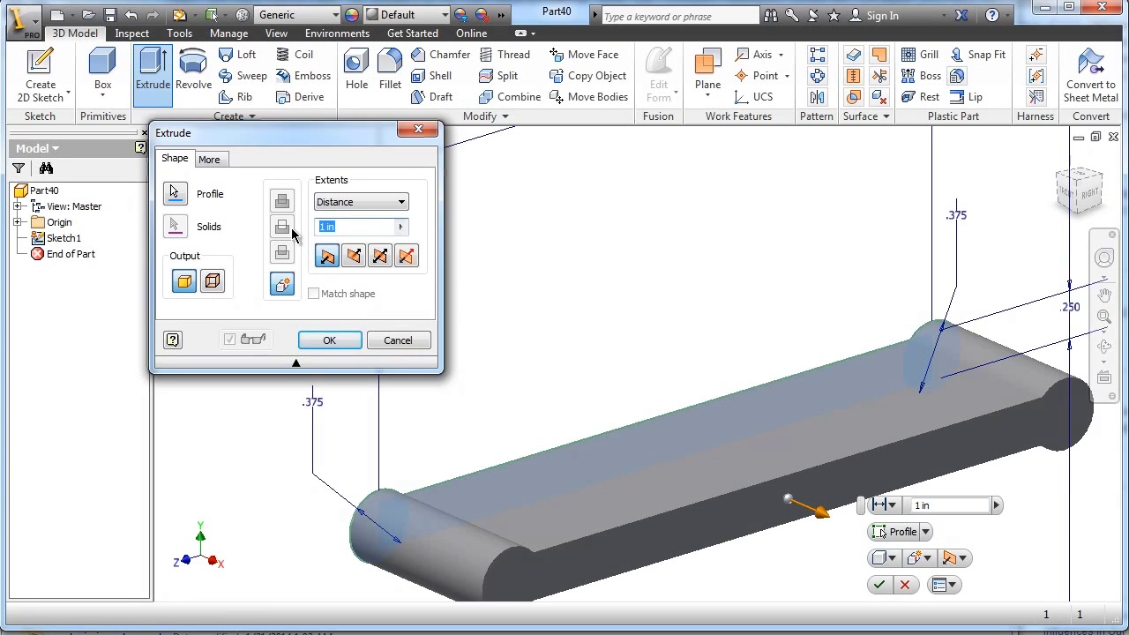
text(.125)
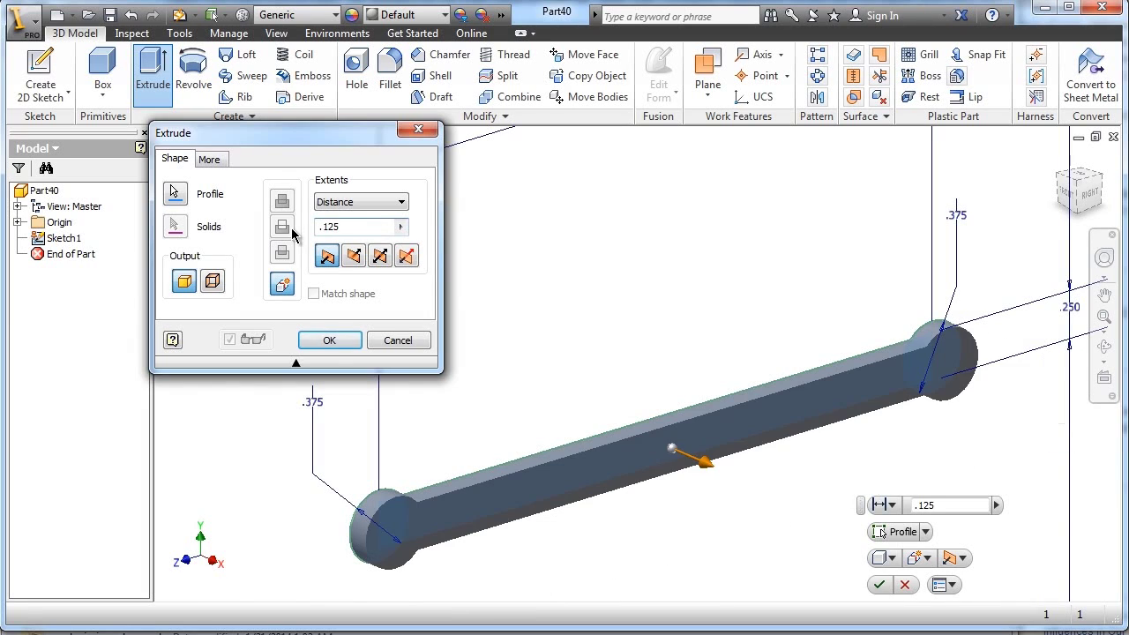
key(Return)
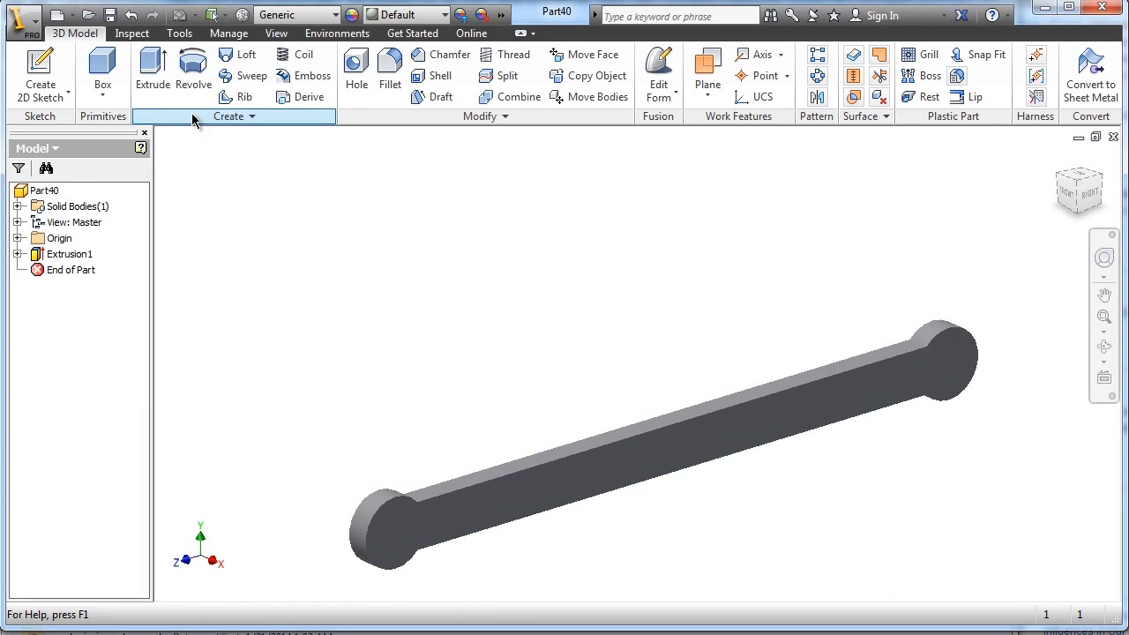
Step: Add a concentric hole of .128 in diameter, Through All, in the rounded end of the bar at the origin
click(355, 74)
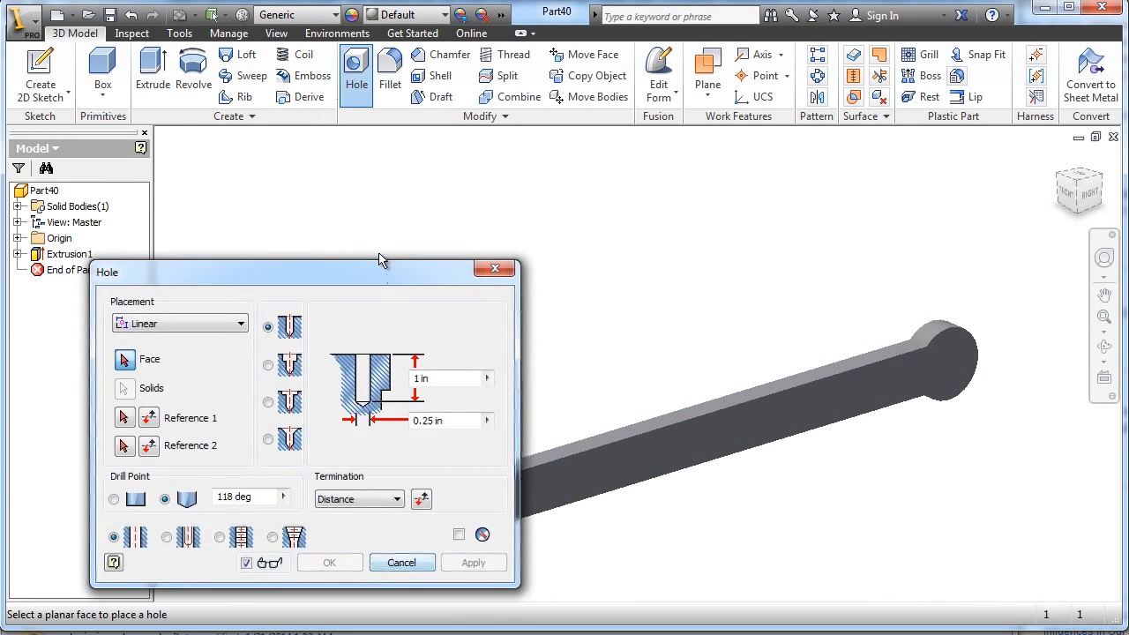
drag(393, 255, 448, 75)
click(300, 123)
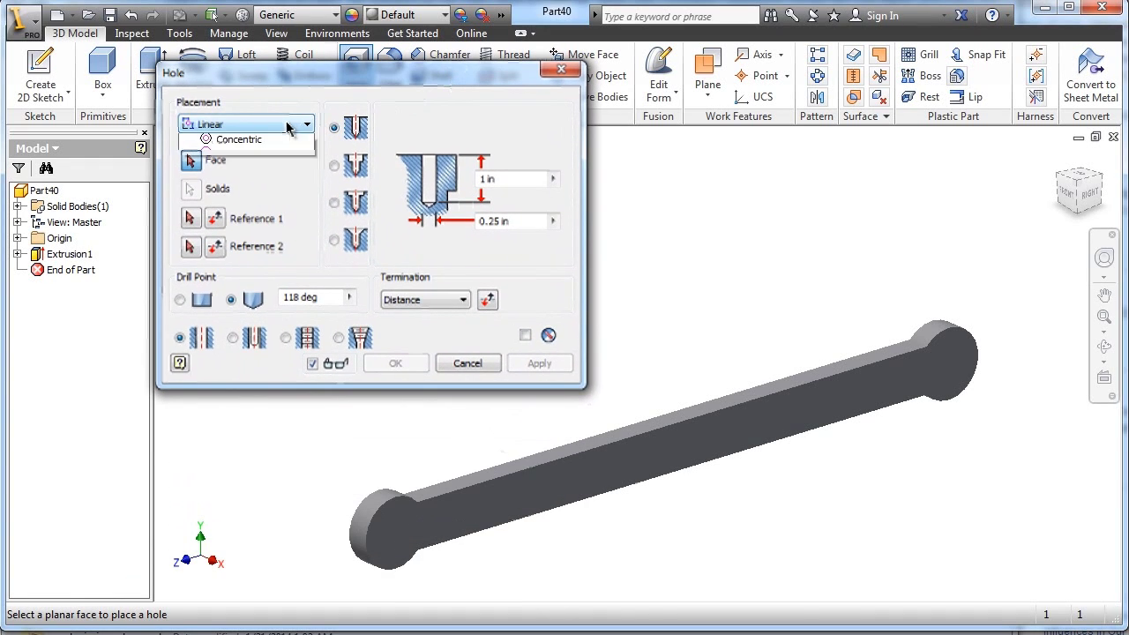
click(239, 171)
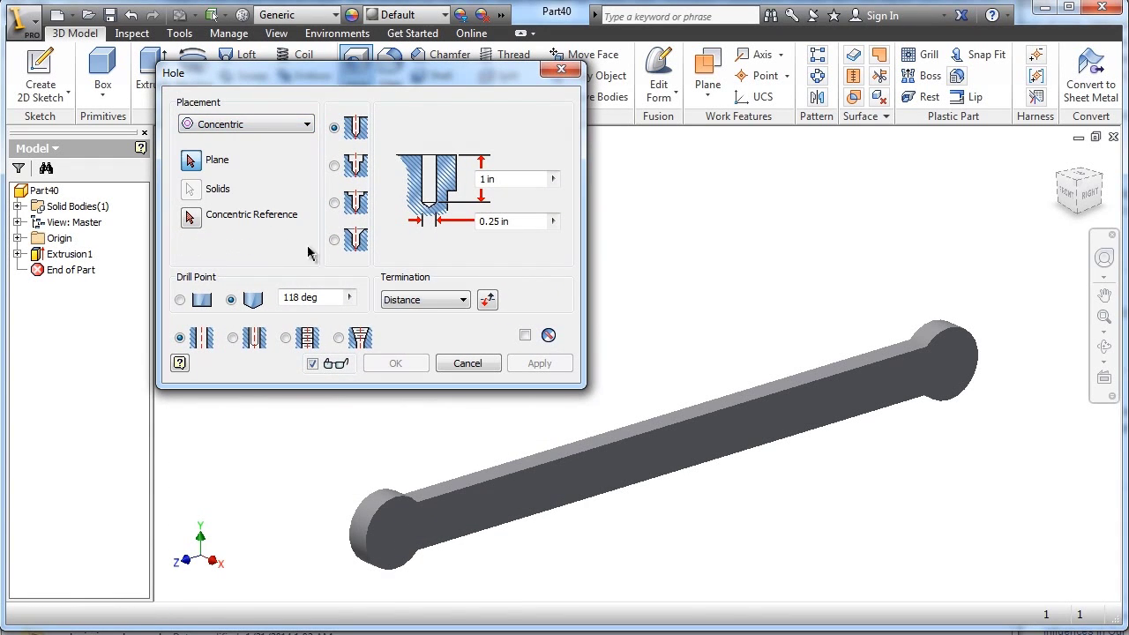
click(397, 532)
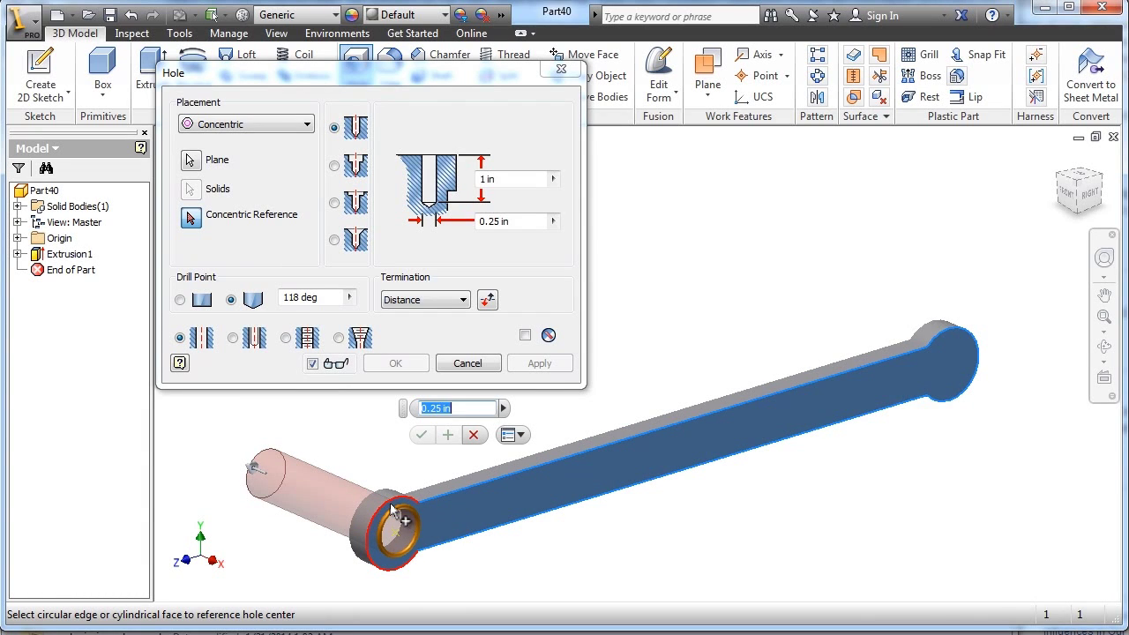
click(392, 529)
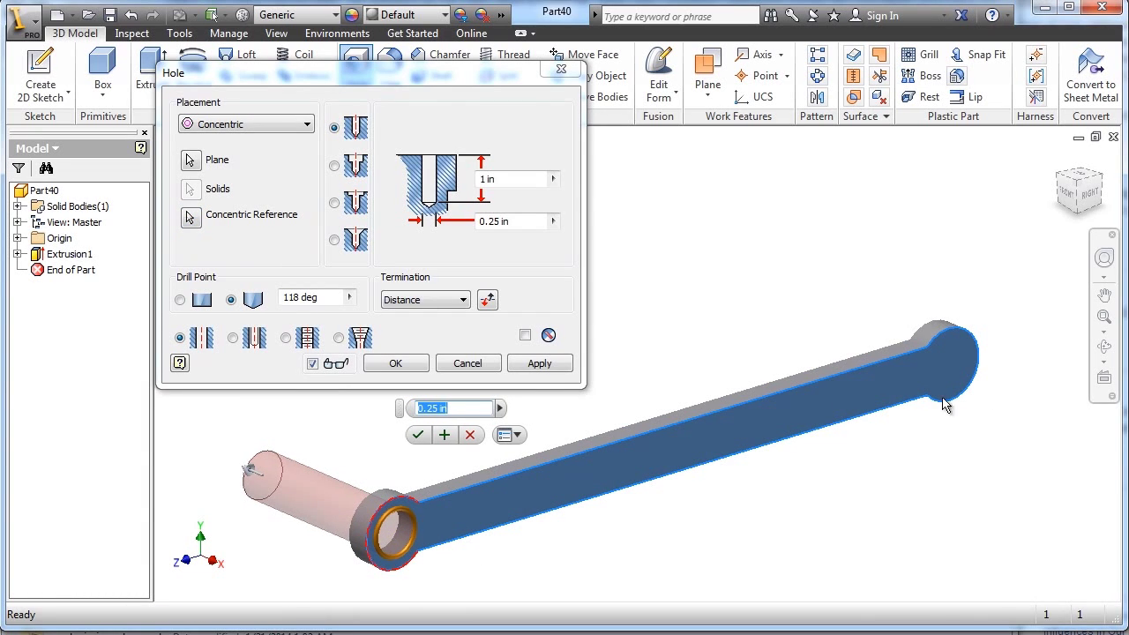
click(520, 180)
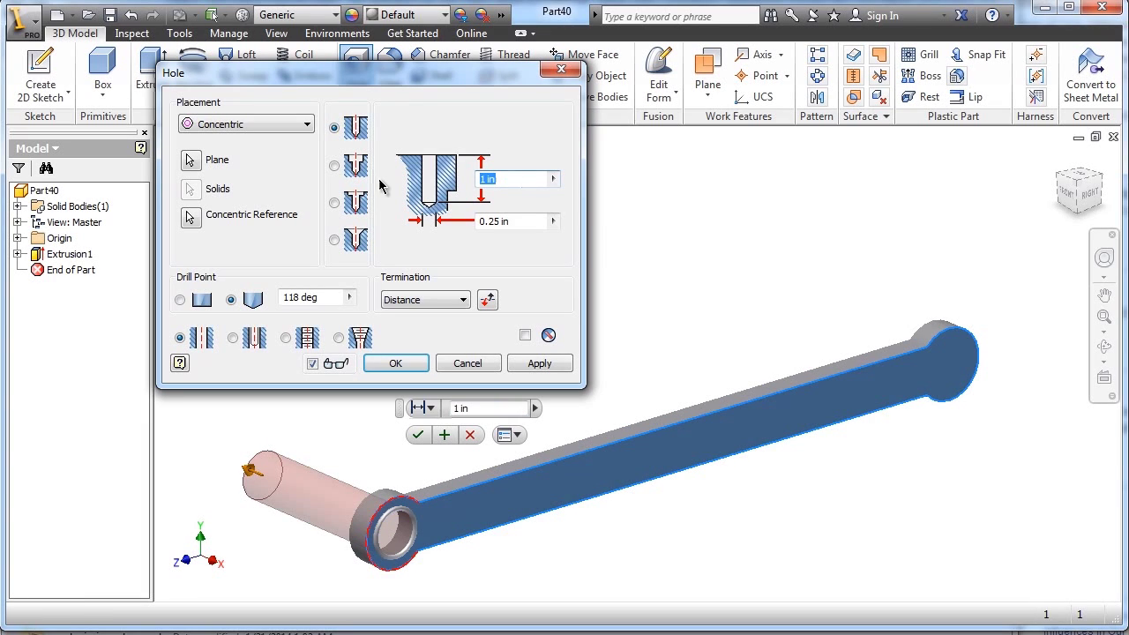
click(438, 300)
click(432, 322)
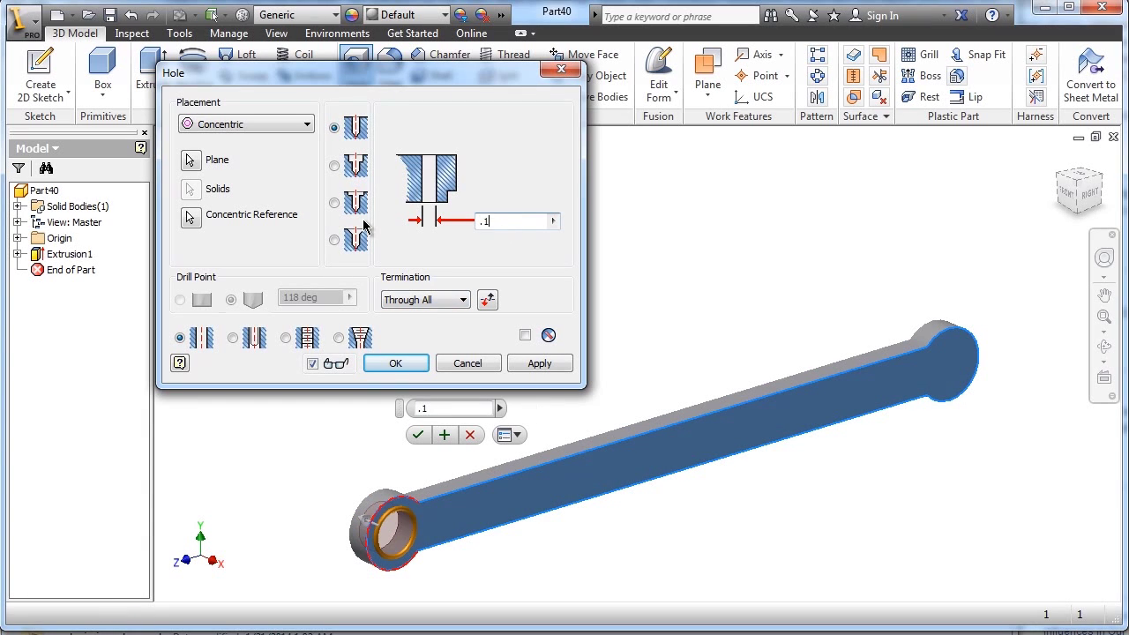
key(Return)
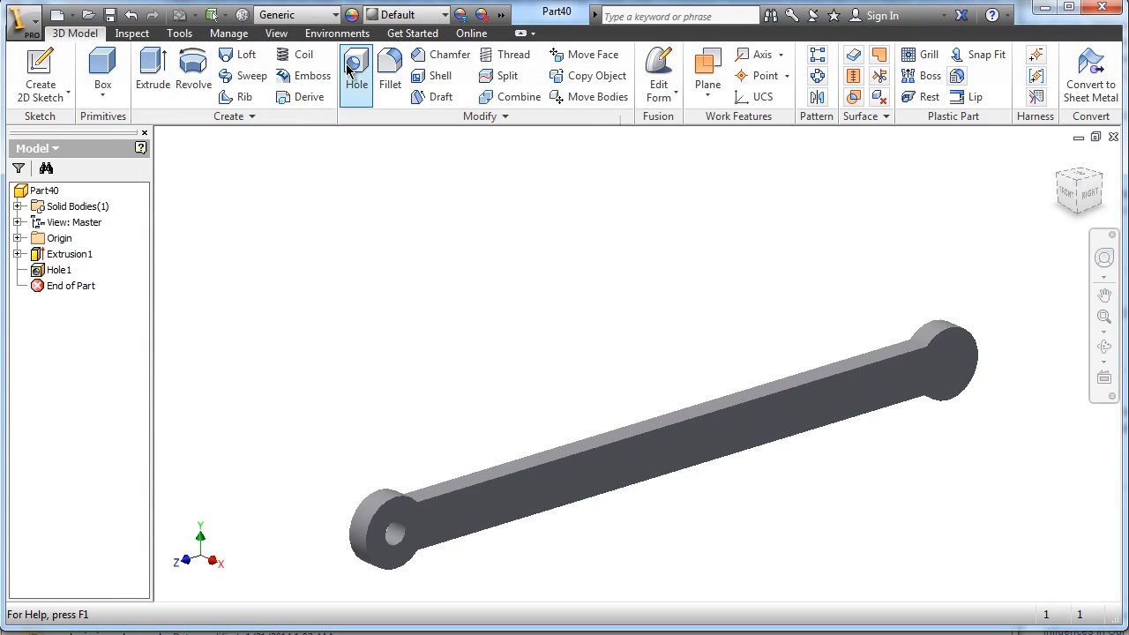
Step: Add a .128 in diameter concentric hole, Through All, in the rounded end of the bar opposite the existing hole
key(h)
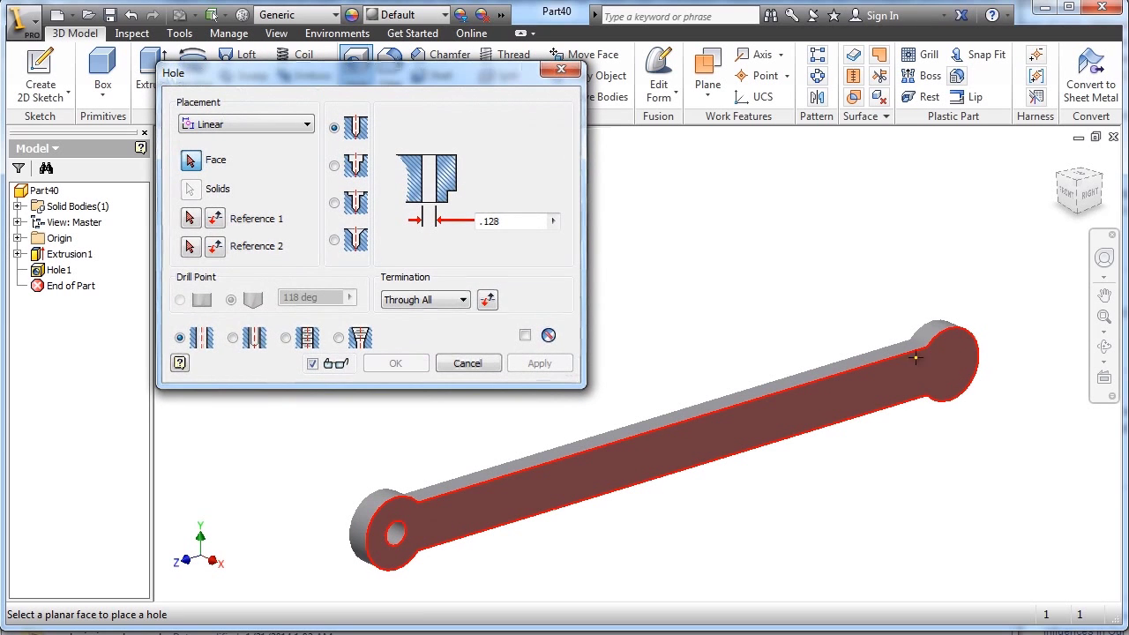
click(302, 125)
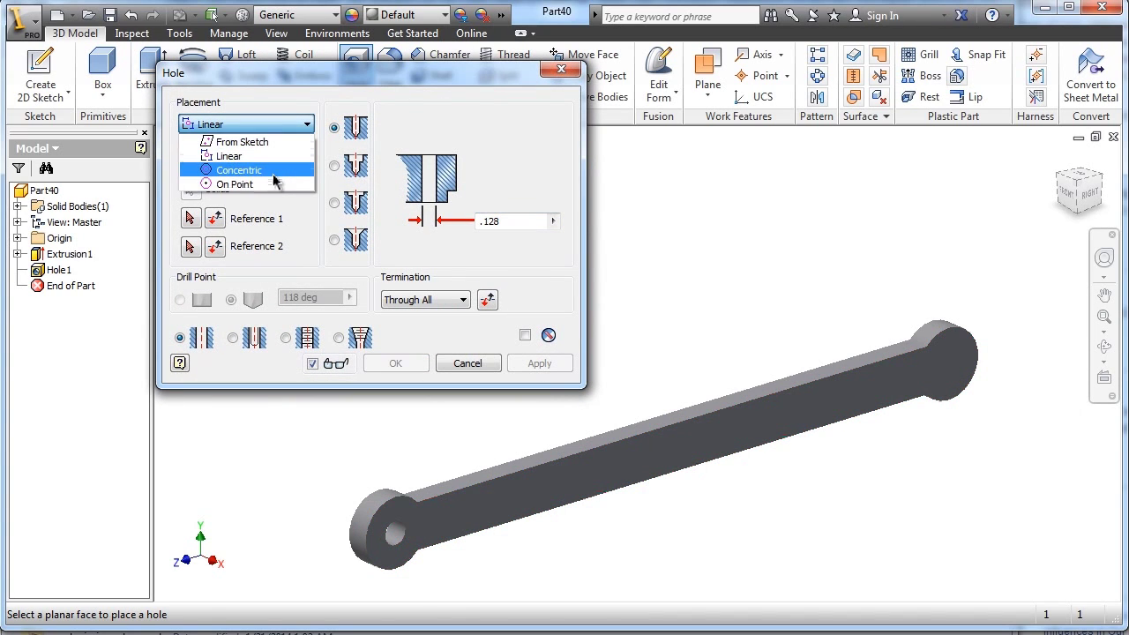
click(273, 173)
click(961, 353)
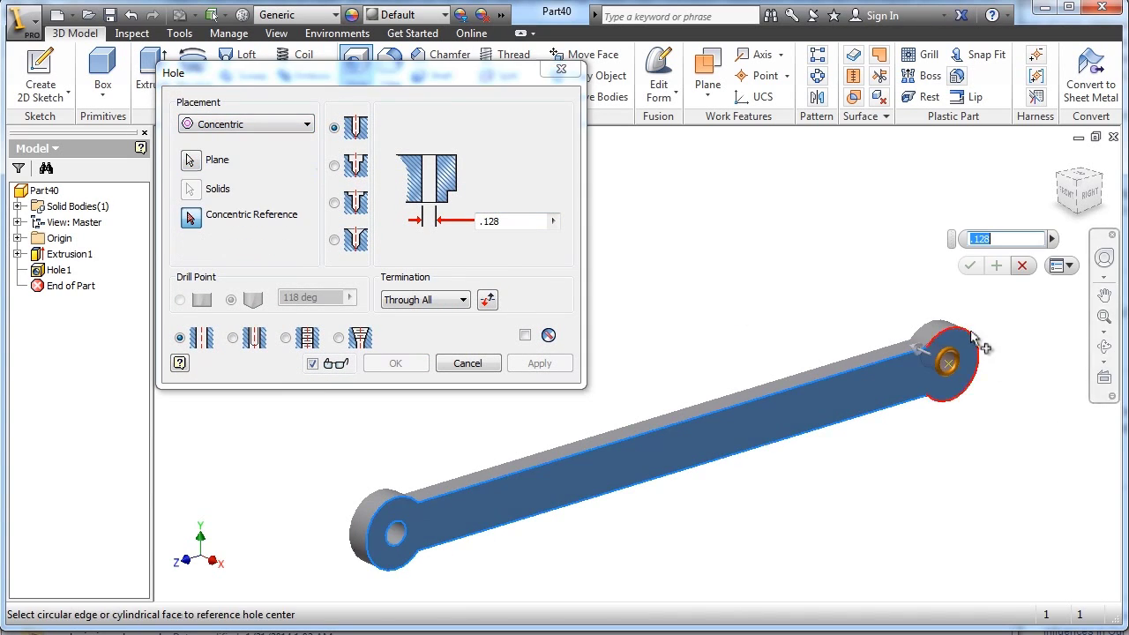
click(969, 342)
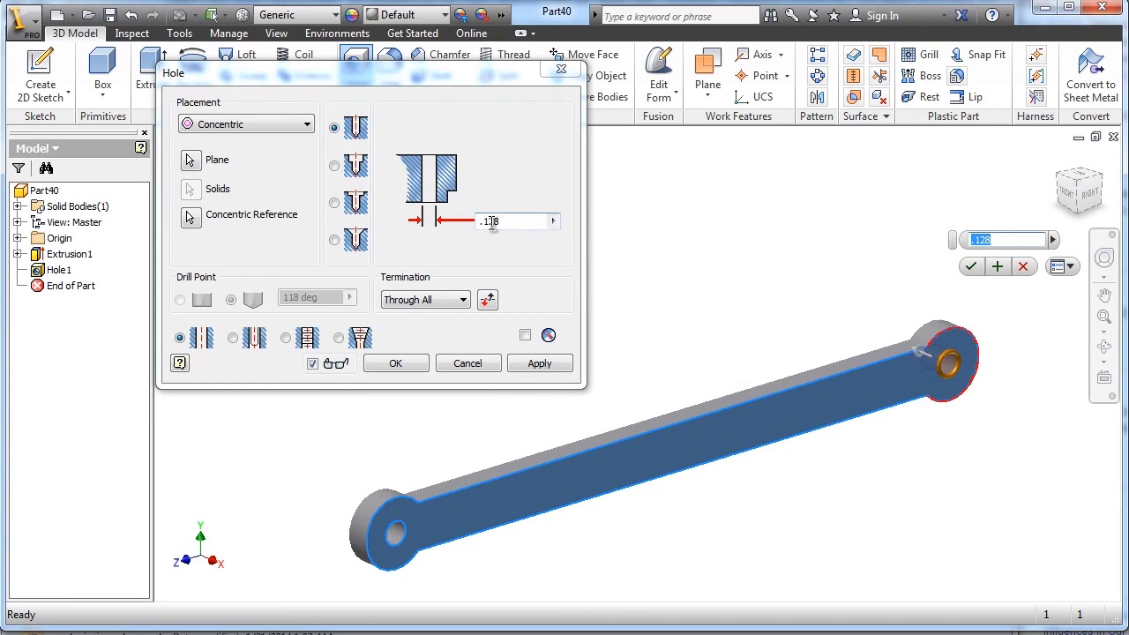
click(393, 364)
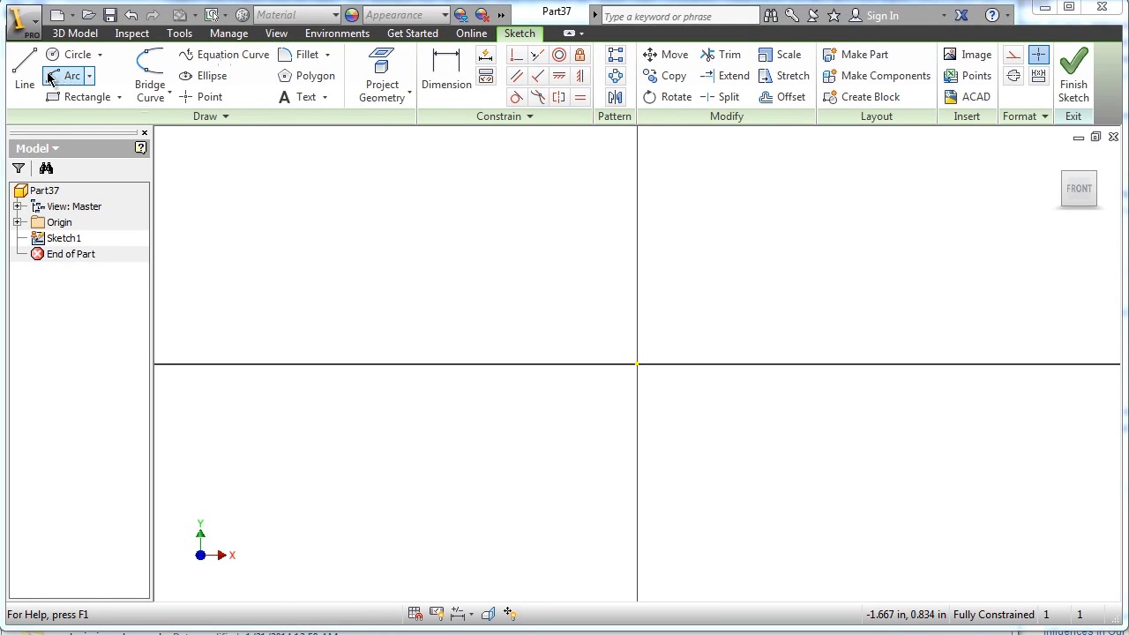
Step: In the Part37 sketch, draw connected lines from the origin: .0625/2 horizontally, about 0.216 in up, and about 0.081 in horizontally outward
click(27, 69)
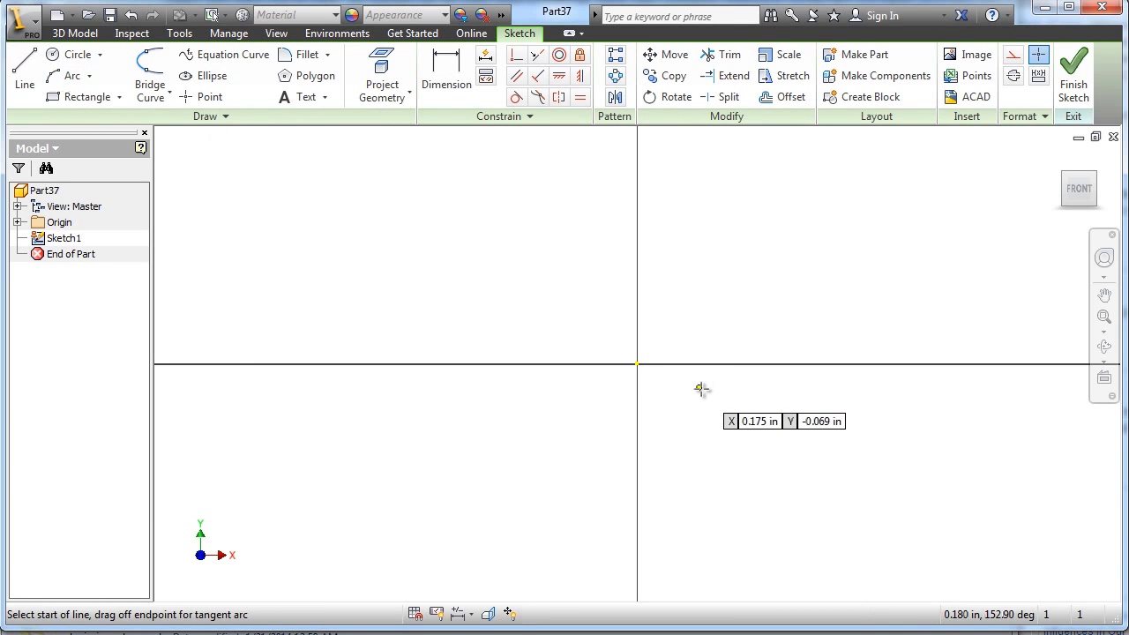
click(637, 363)
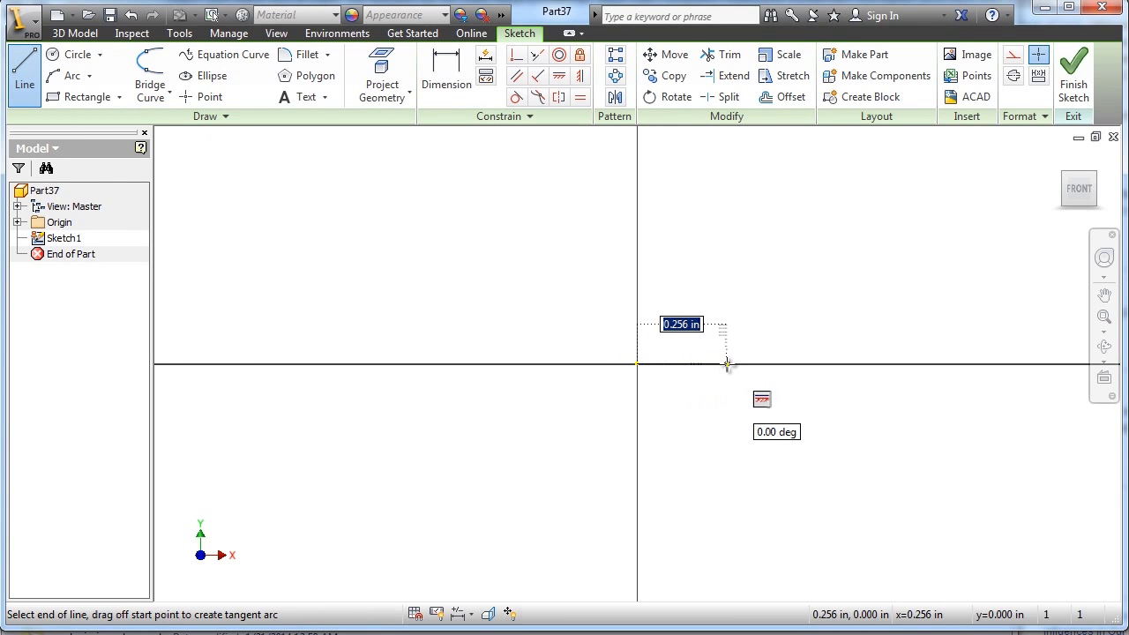
text(.)
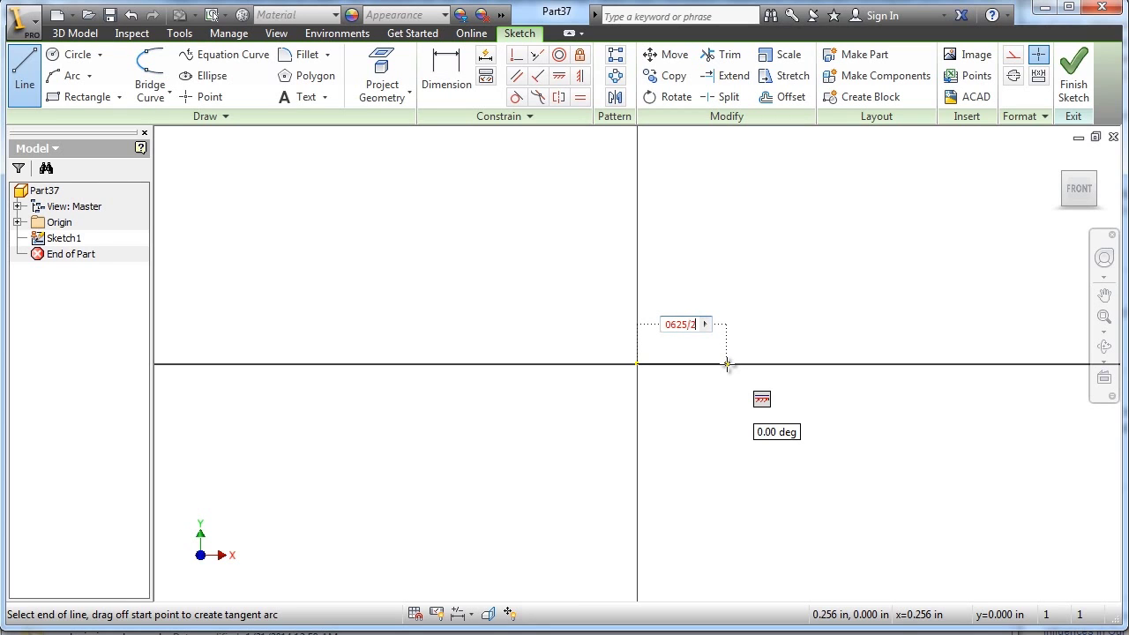
mouse_move(726, 365)
mouse_down()
mouse_move(646, 393)
mouse_move(524, 291)
mouse_move(630, 277)
mouse_move(663, 290)
mouse_move(613, 278)
mouse_up()
scroll(662, 288, up, 5)
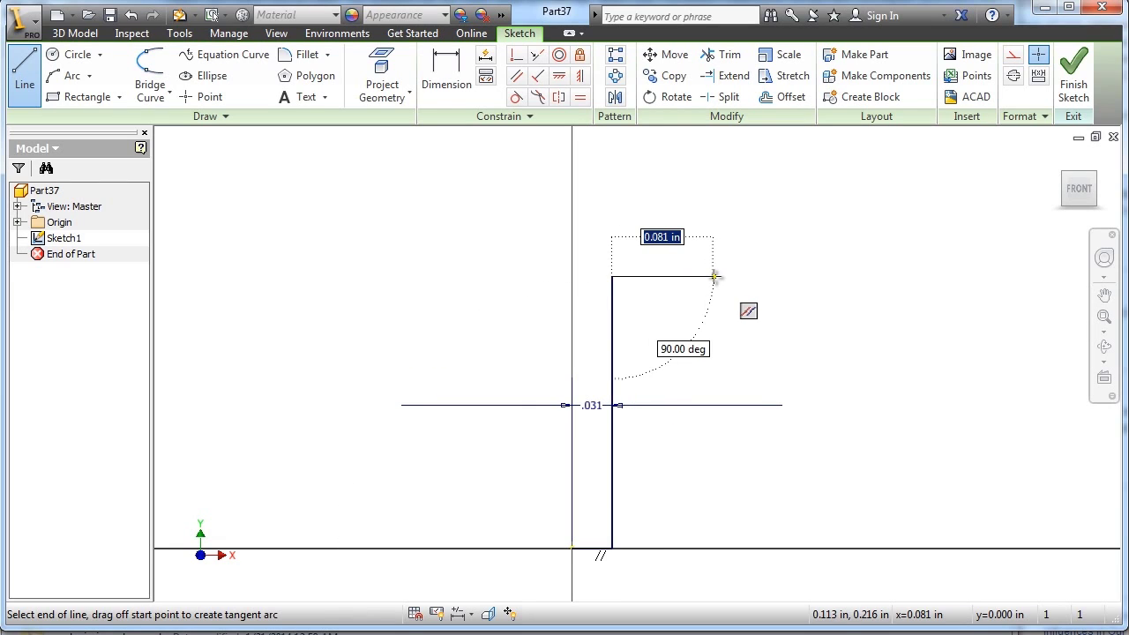
click(715, 277)
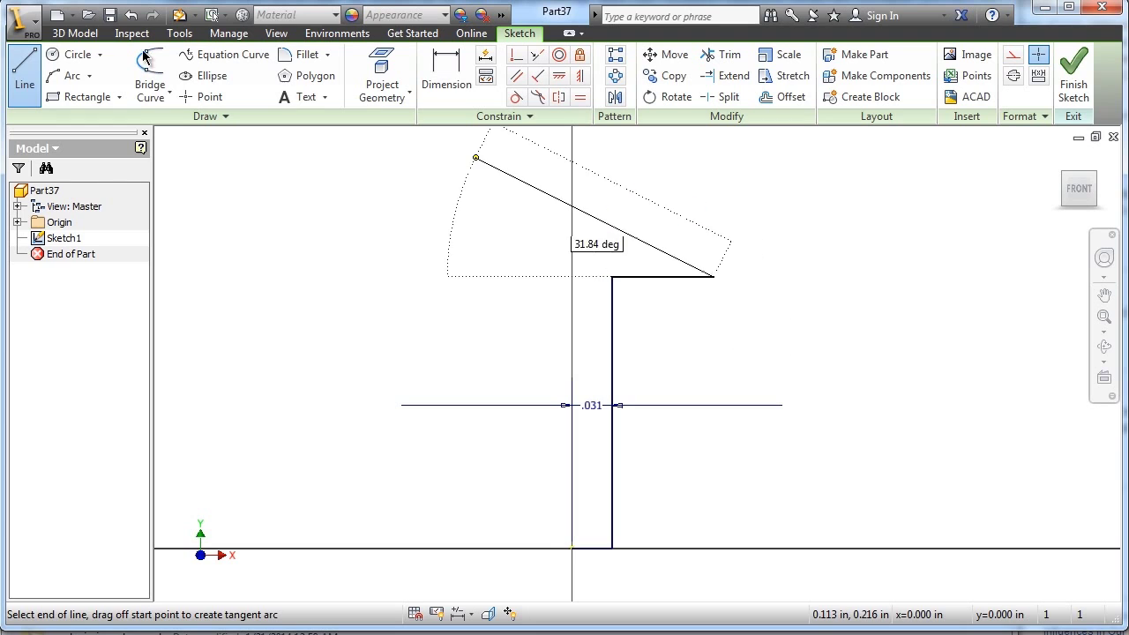
Step: Close the profile with an arc of about 0.2 in radius to the vertical axis and a vertical line down to the origin
click(73, 77)
click(714, 277)
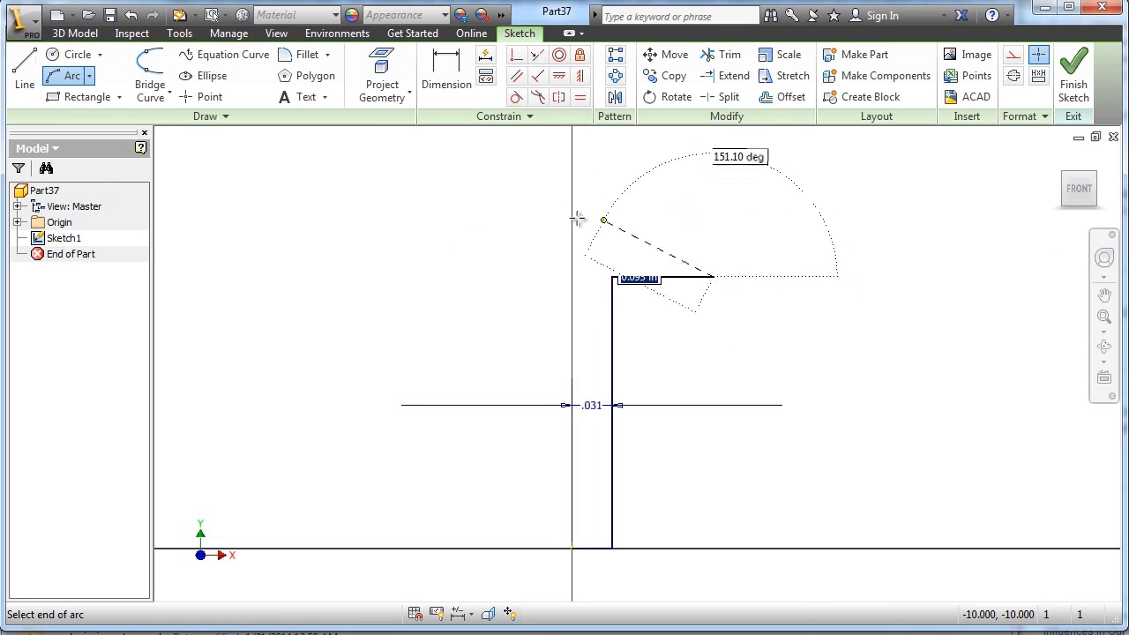
click(573, 215)
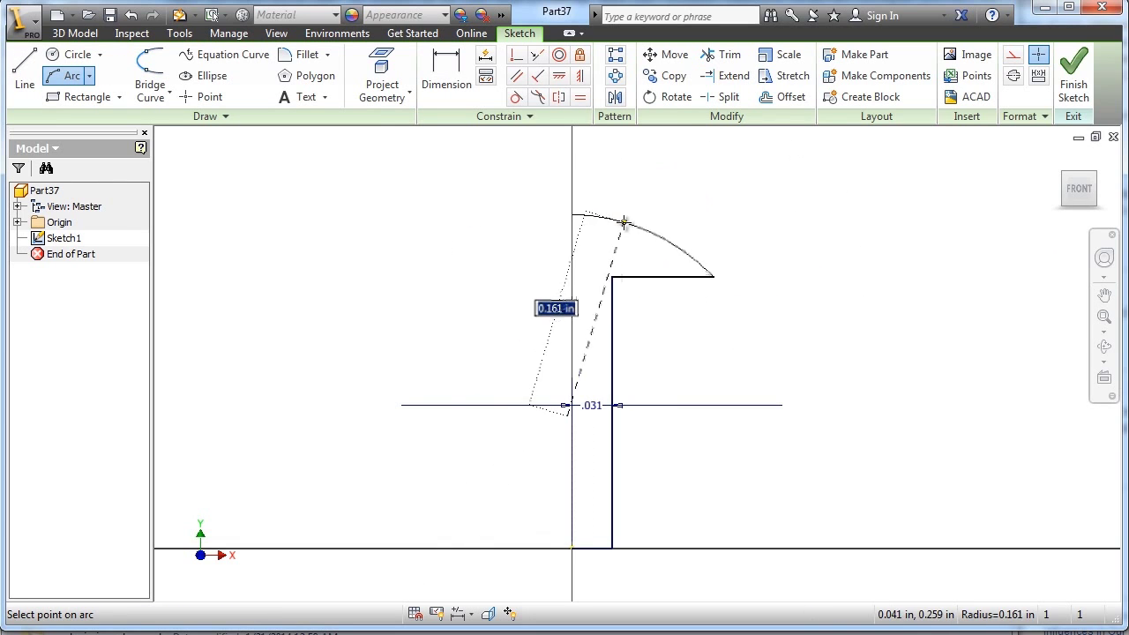
click(618, 223)
click(23, 78)
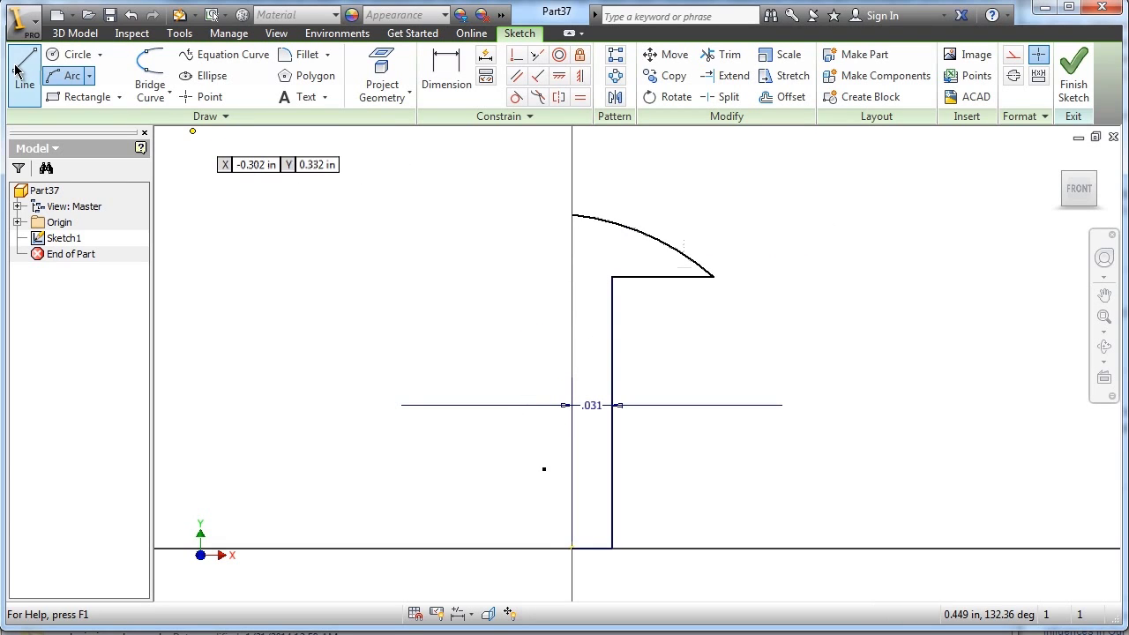
click(573, 215)
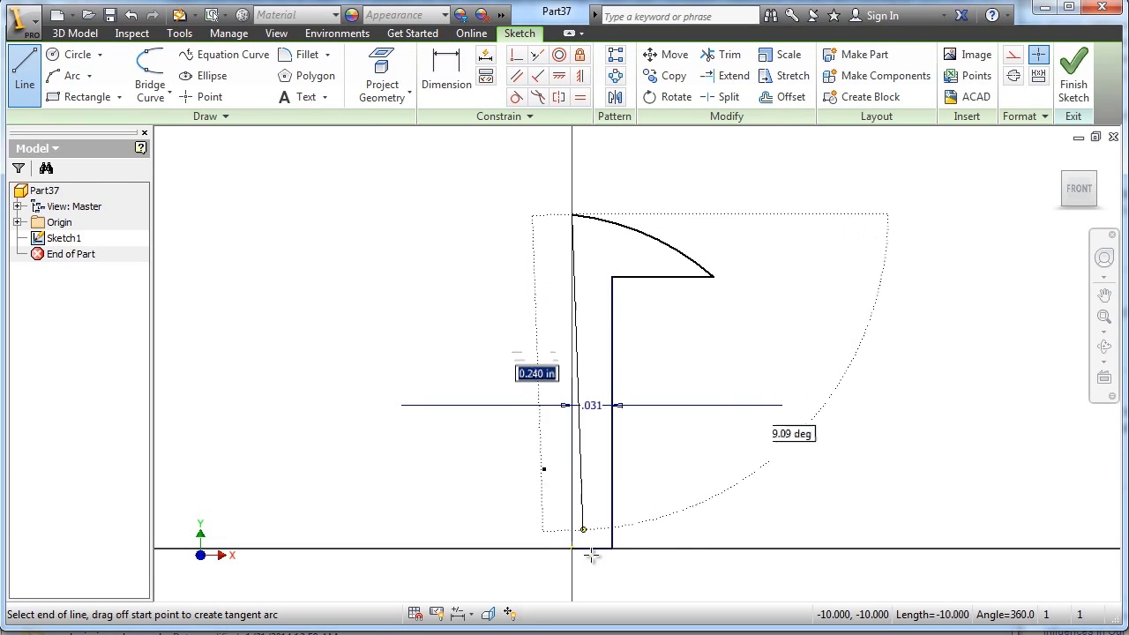
double_click(574, 547)
Step: Dimension the height from the profile's base to the underside of the head as .25 in
key(d)
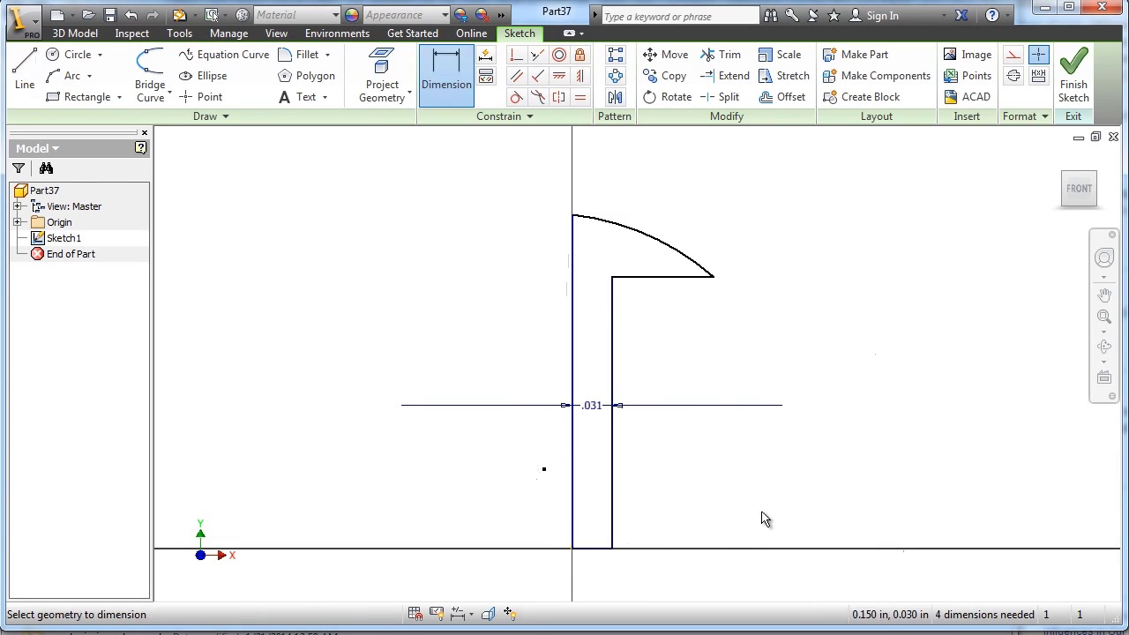
click(670, 277)
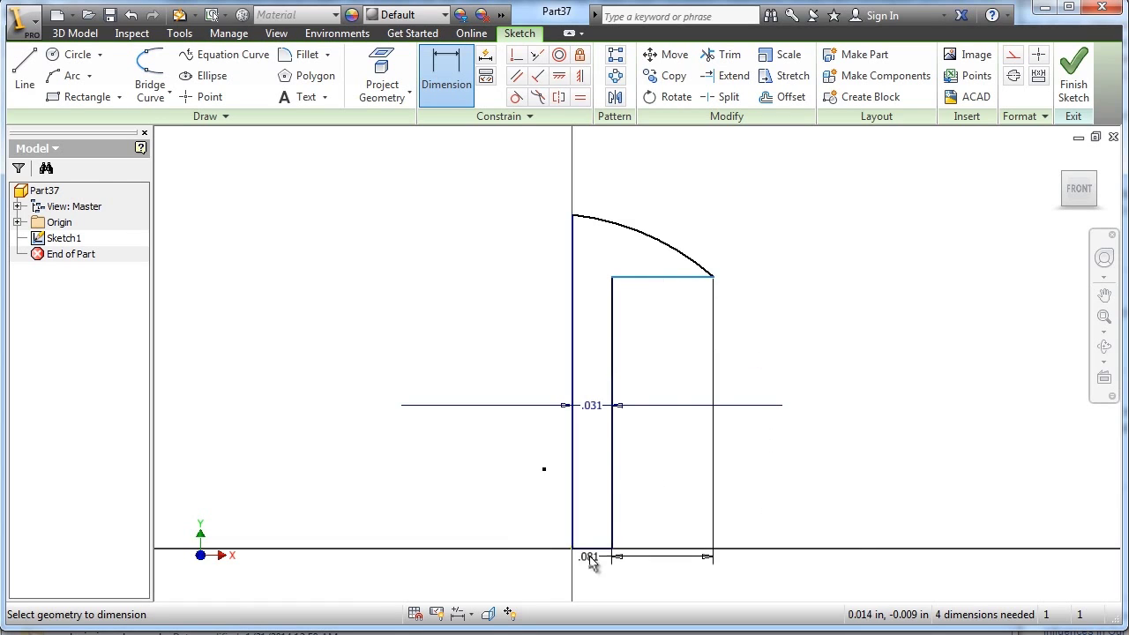
click(596, 551)
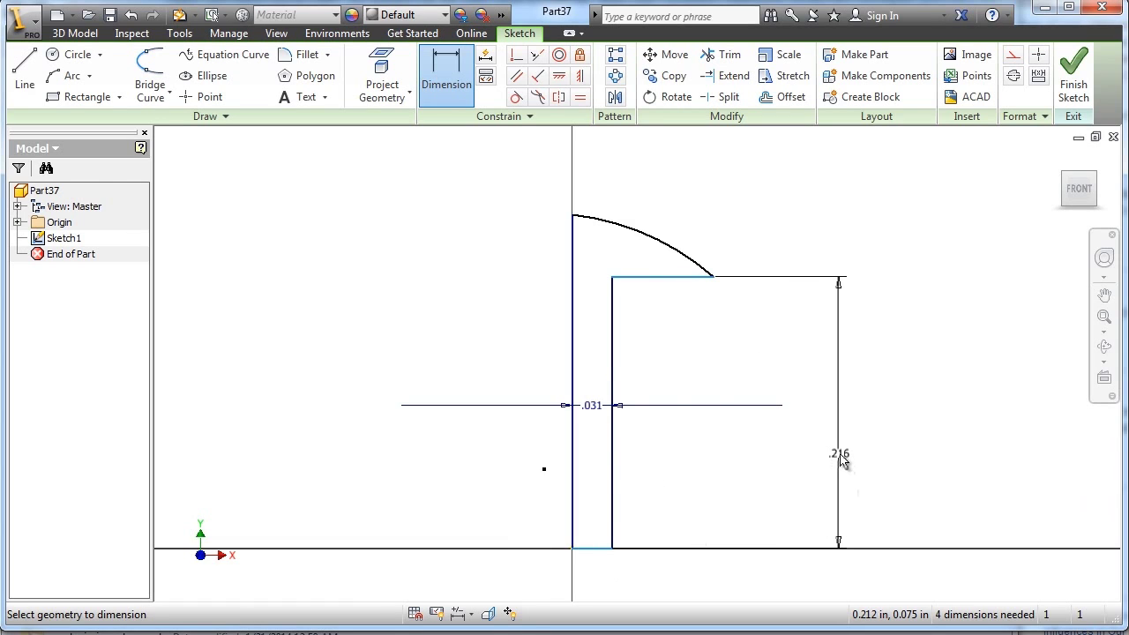
click(841, 455)
text(.)
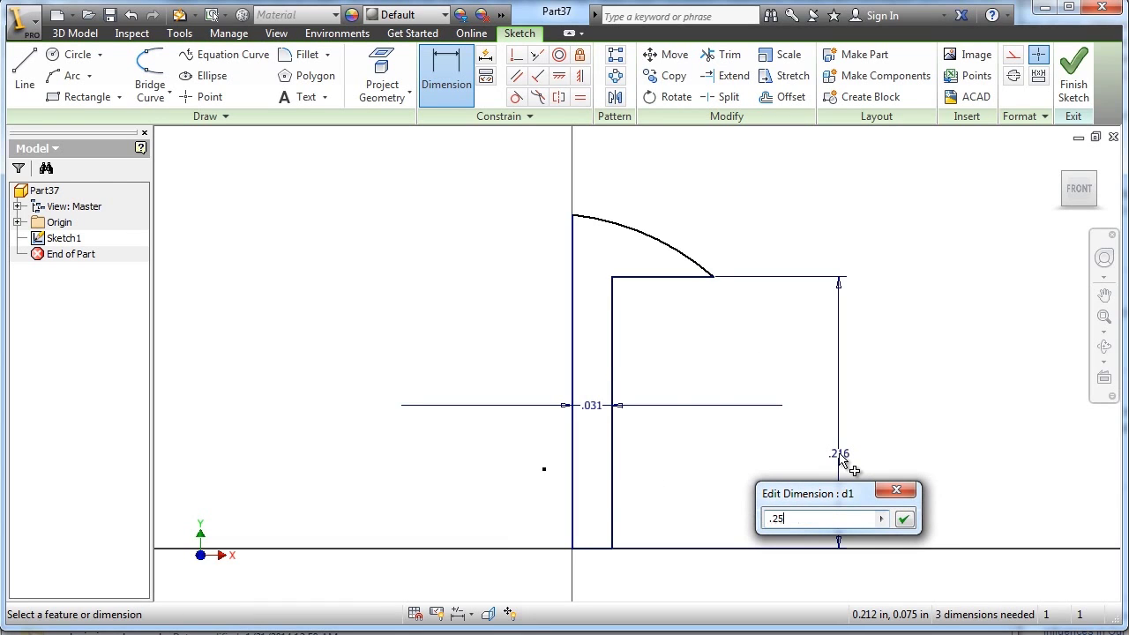
text(25)
key(Return)
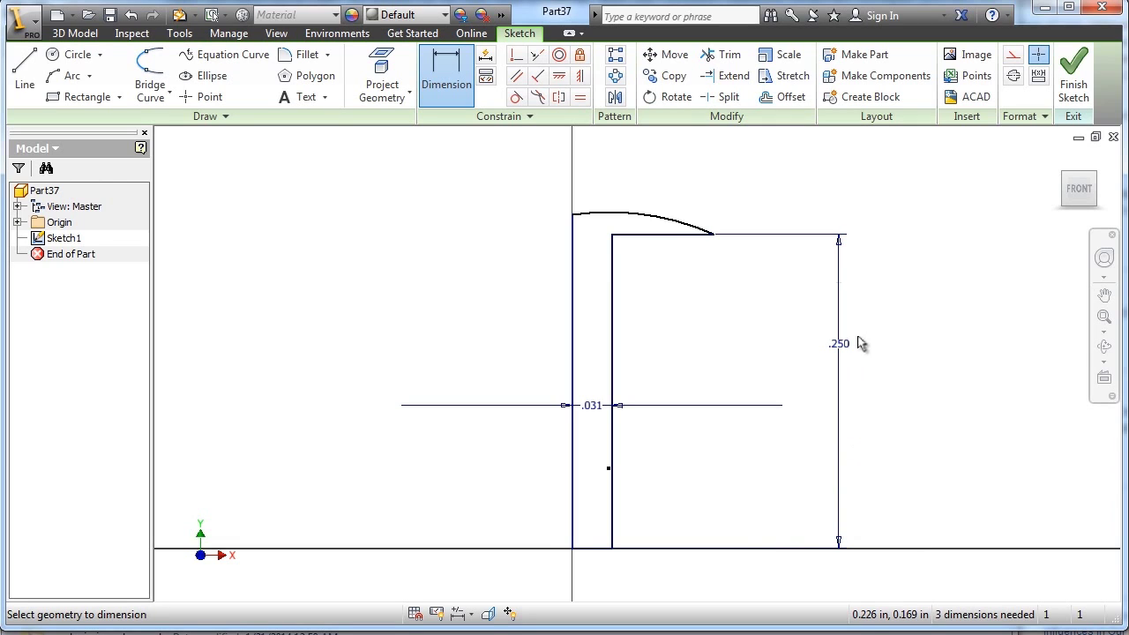
Step: Dimension the profile's overall height from the base to the arc's upper endpoint as .325 in
click(573, 216)
click(589, 554)
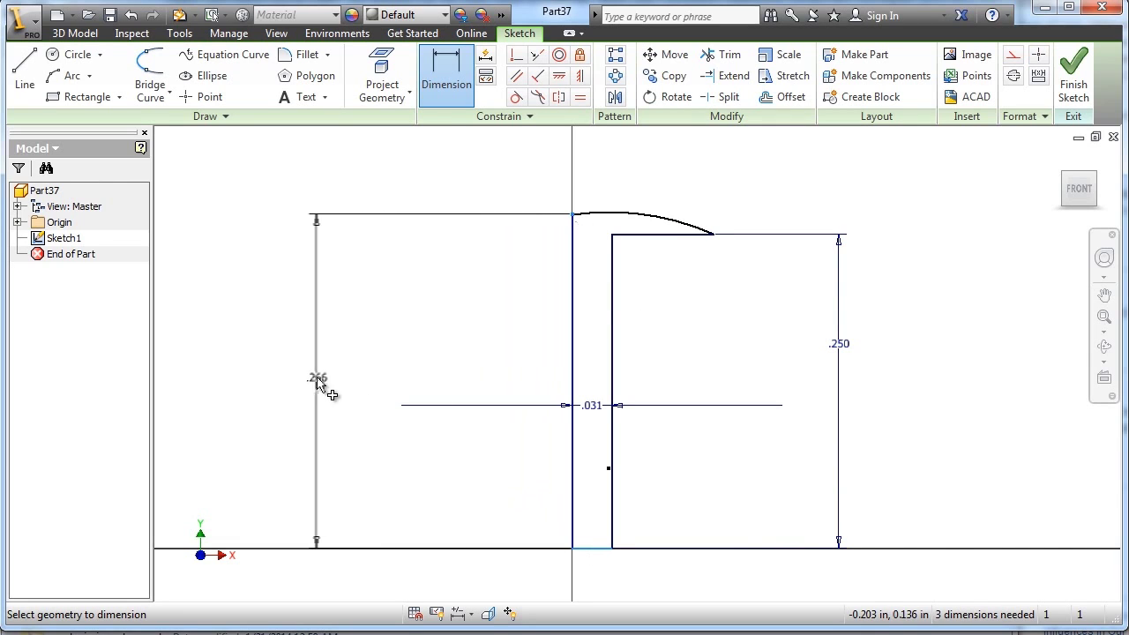
click(319, 381)
text(.3)
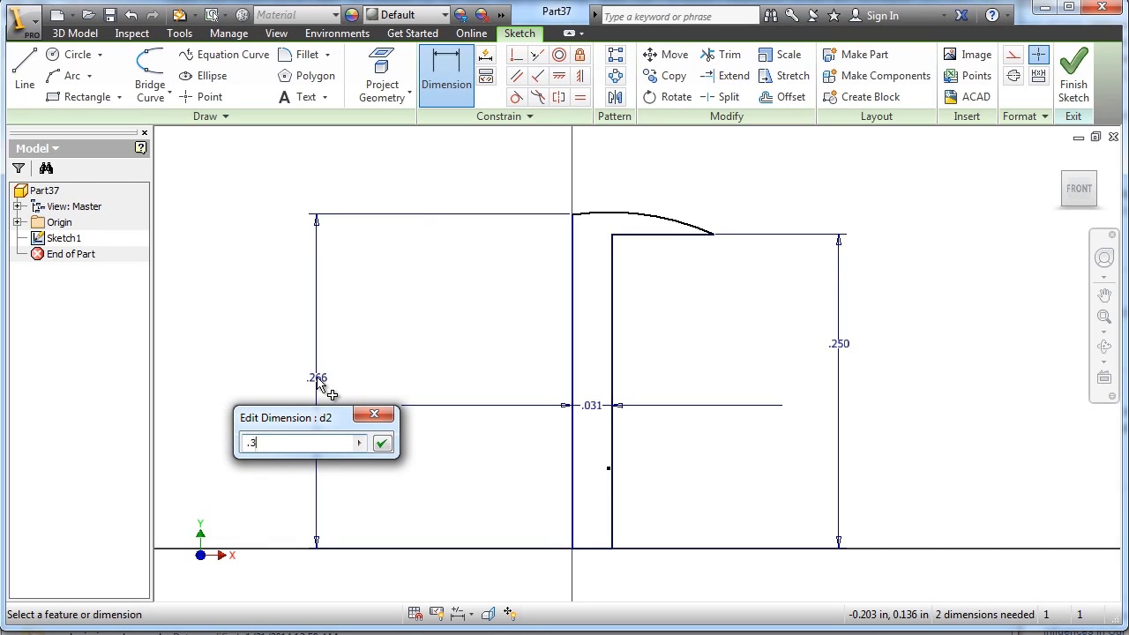
text(25)
key(Return)
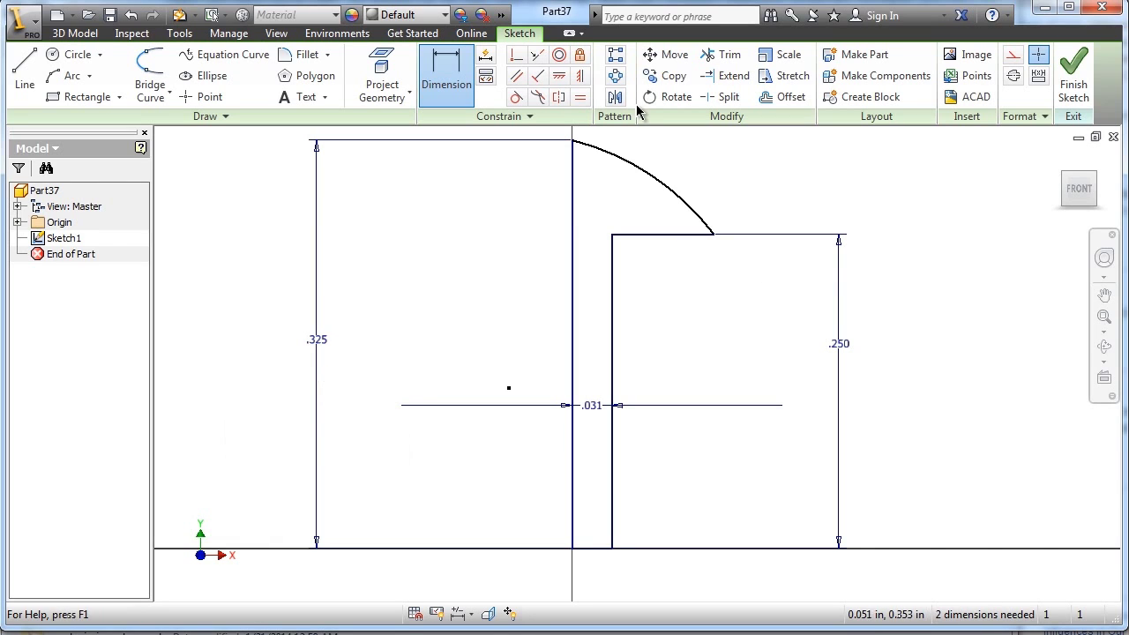
Step: Dimension the head arc's radius as .1562 in and end dimensioning
click(667, 192)
click(720, 175)
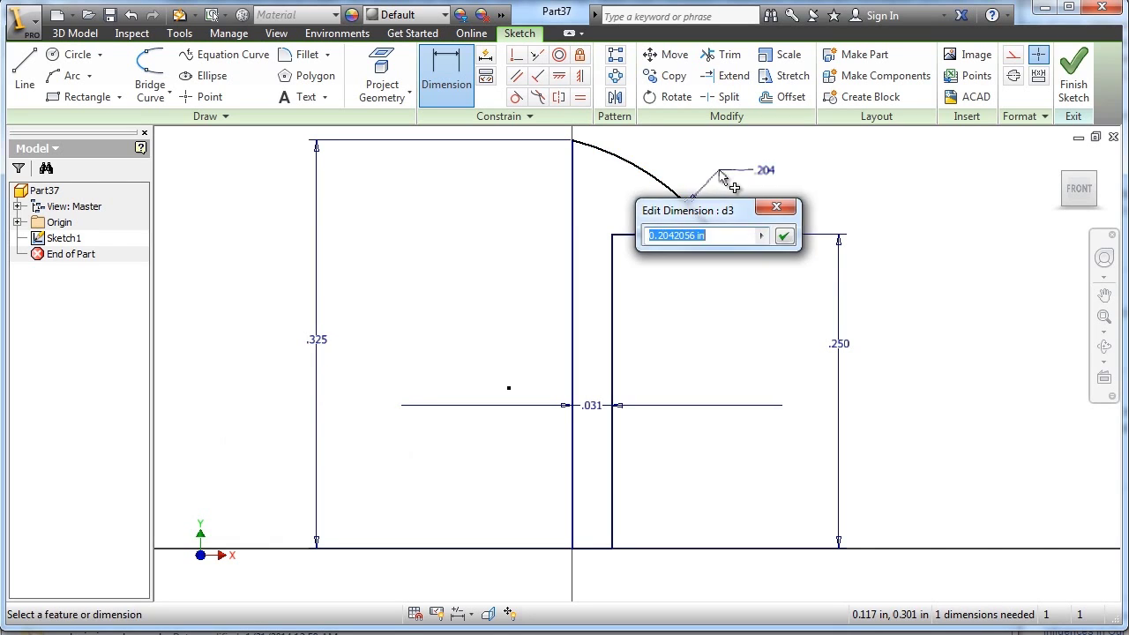
text(.1562)
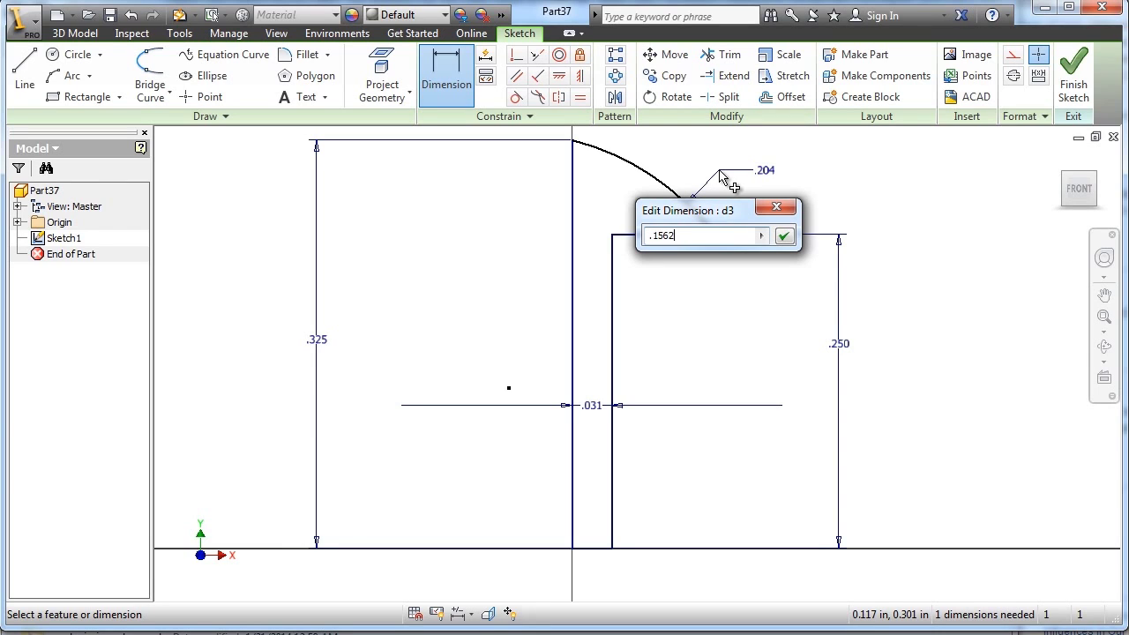
key(Return)
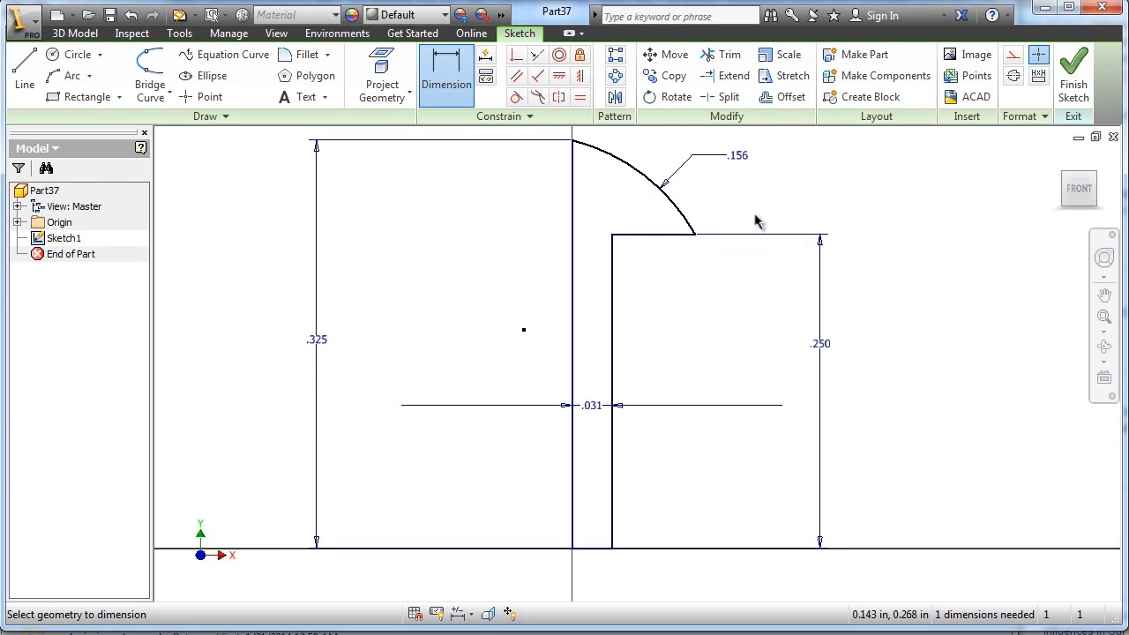
right_click(725, 355)
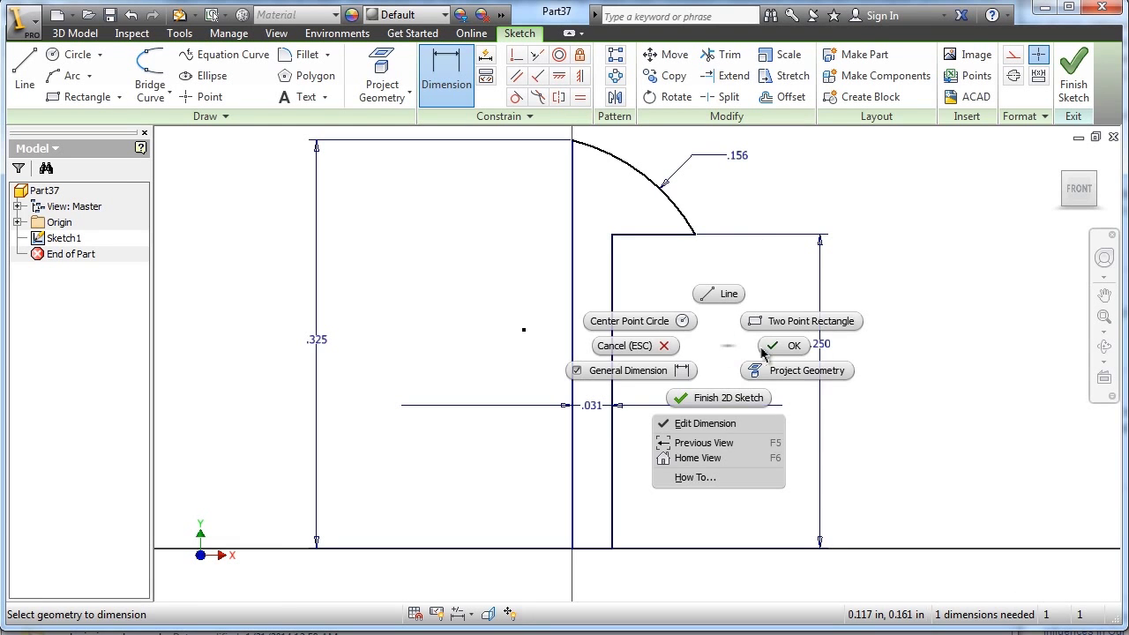
click(775, 353)
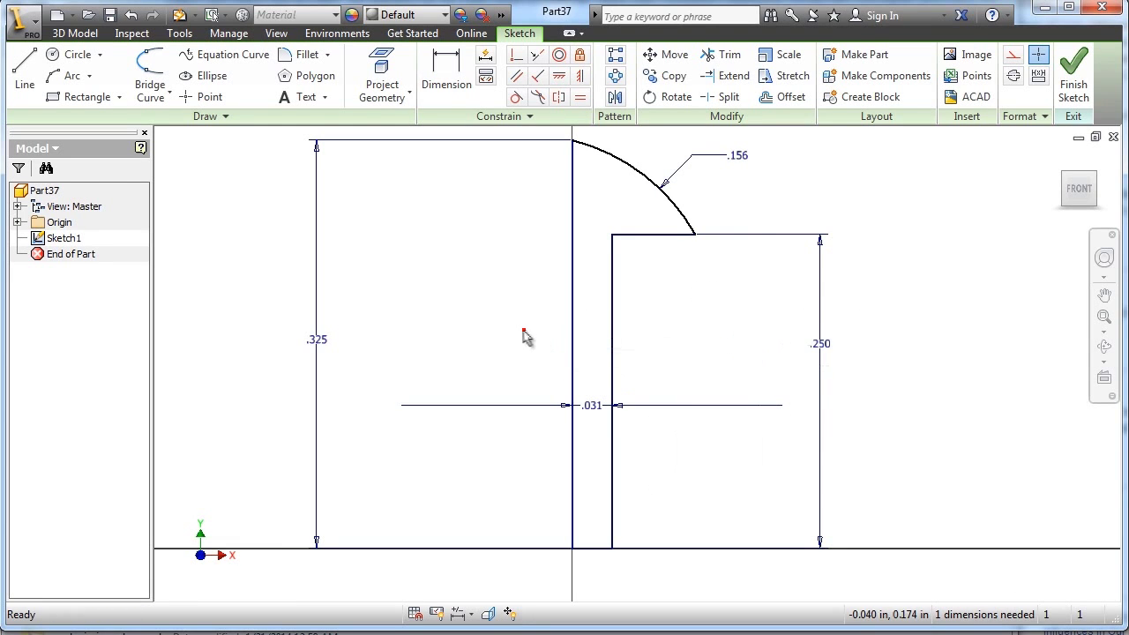
Step: Snap the arc's center point onto the profile's vertical axis line and finish the sketch
mouse_move(523, 335)
mouse_down()
mouse_move(597, 327)
mouse_move(589, 350)
mouse_up()
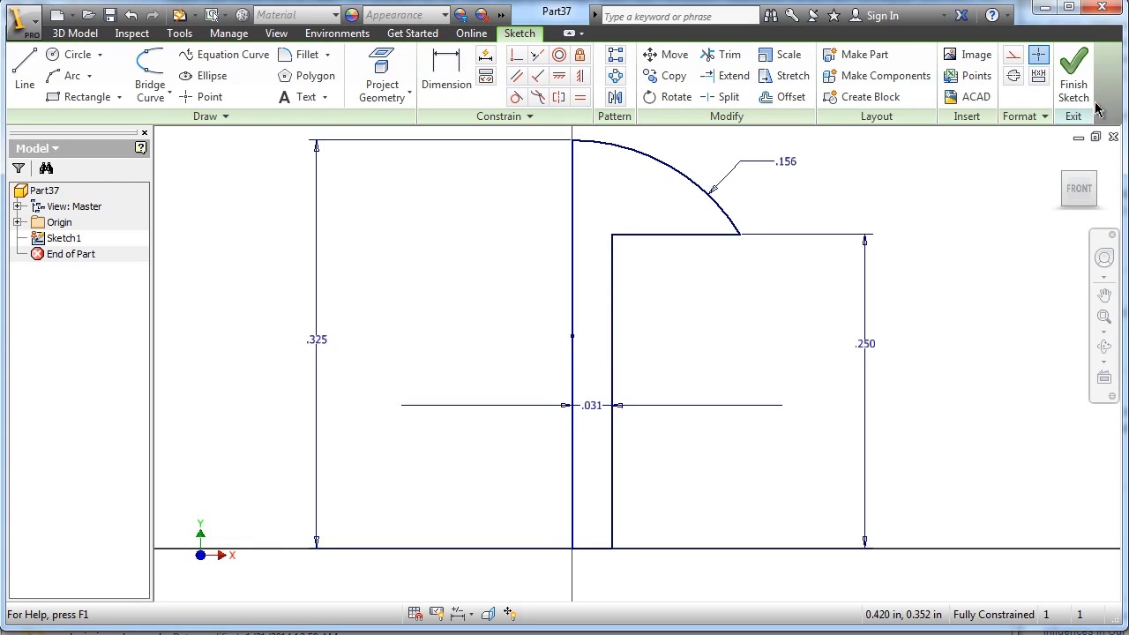
click(1073, 79)
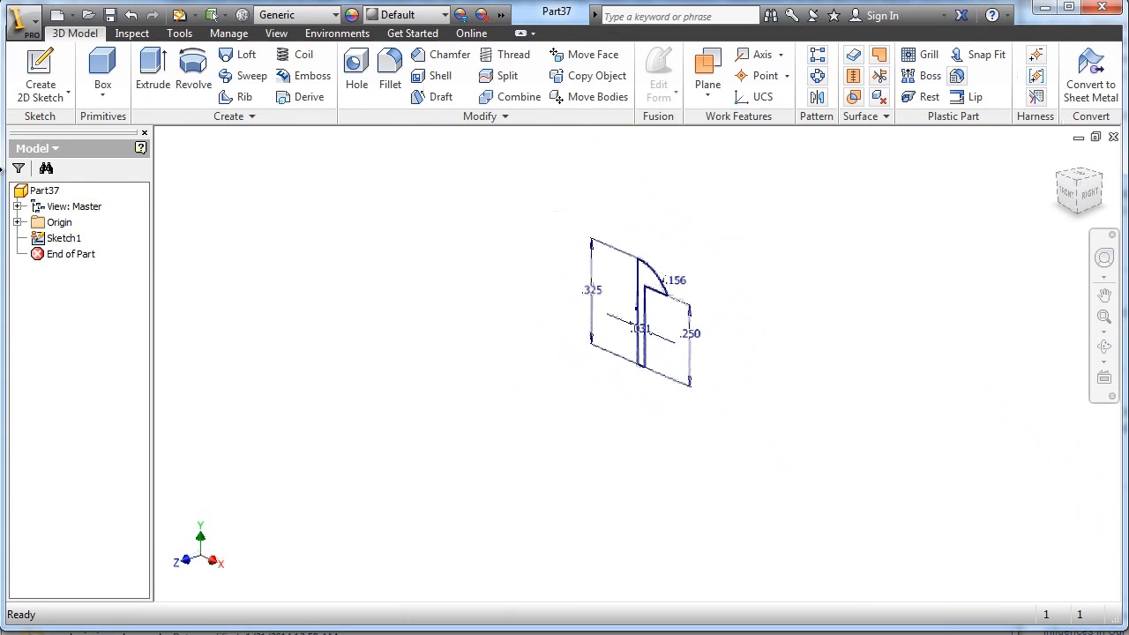
Step: Revolve the profile a full turn about its vertical axis line as a solid and show it in the home view
click(147, 72)
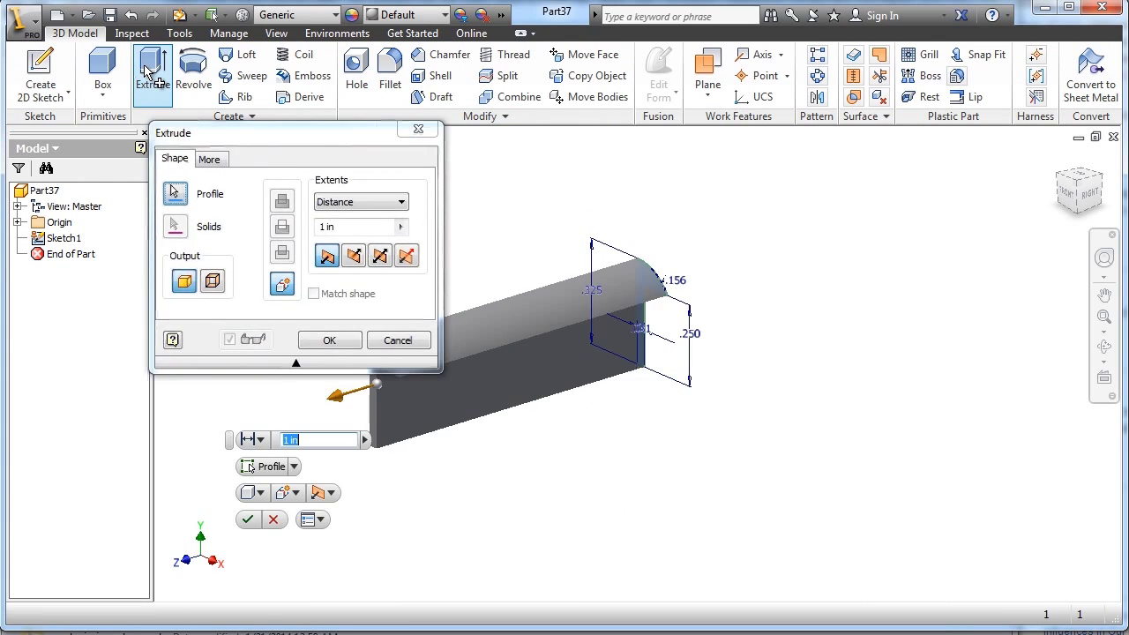
key(Escape)
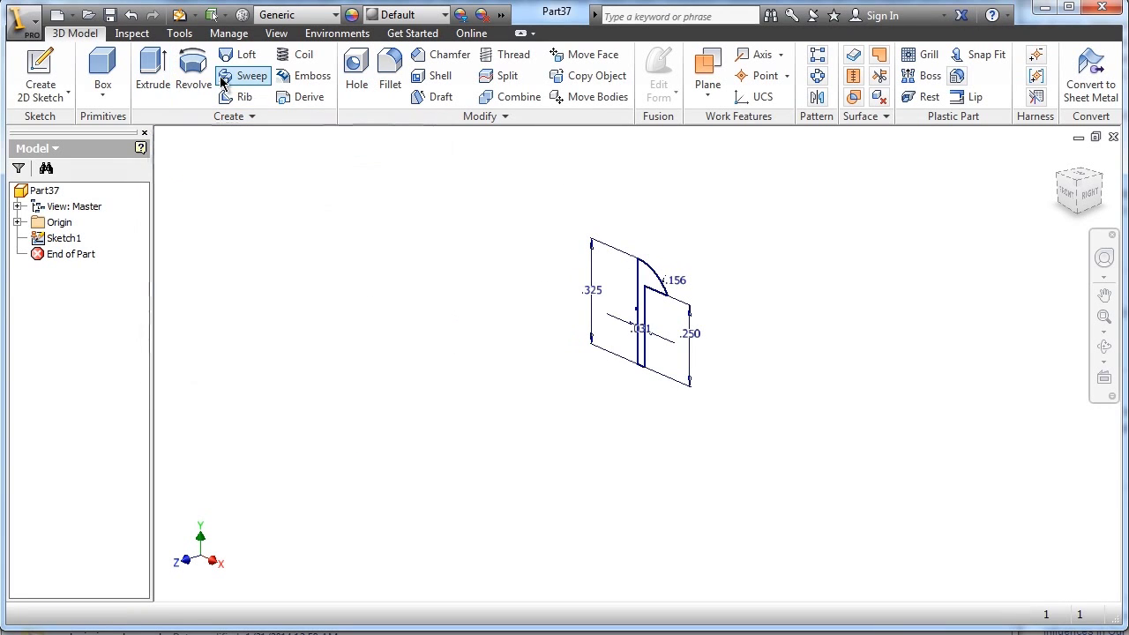
click(192, 72)
click(638, 300)
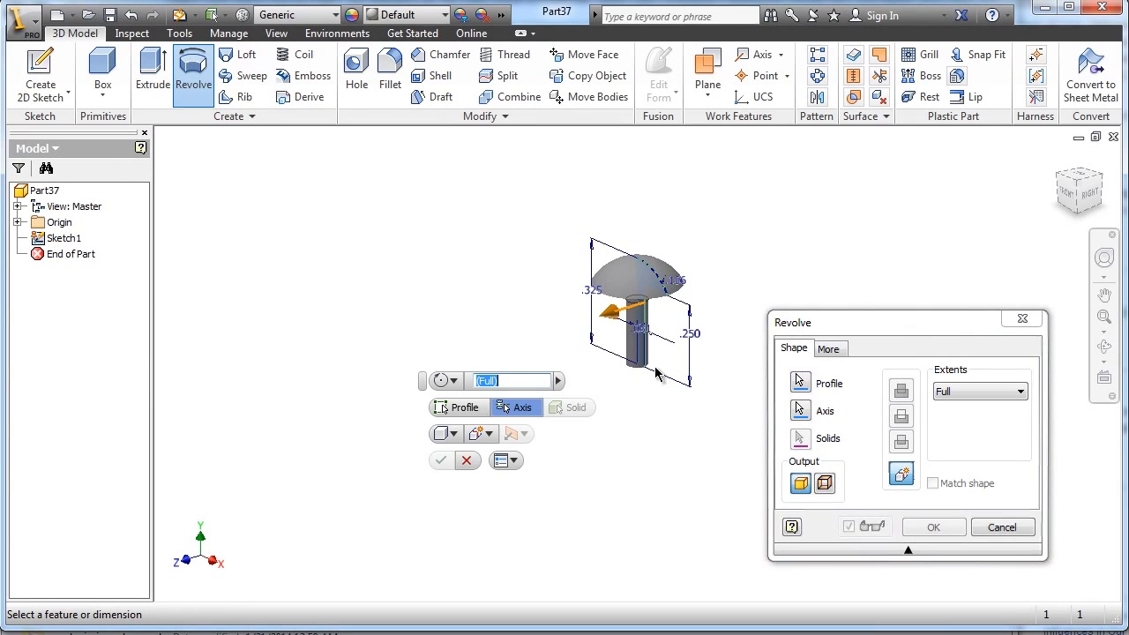
click(935, 527)
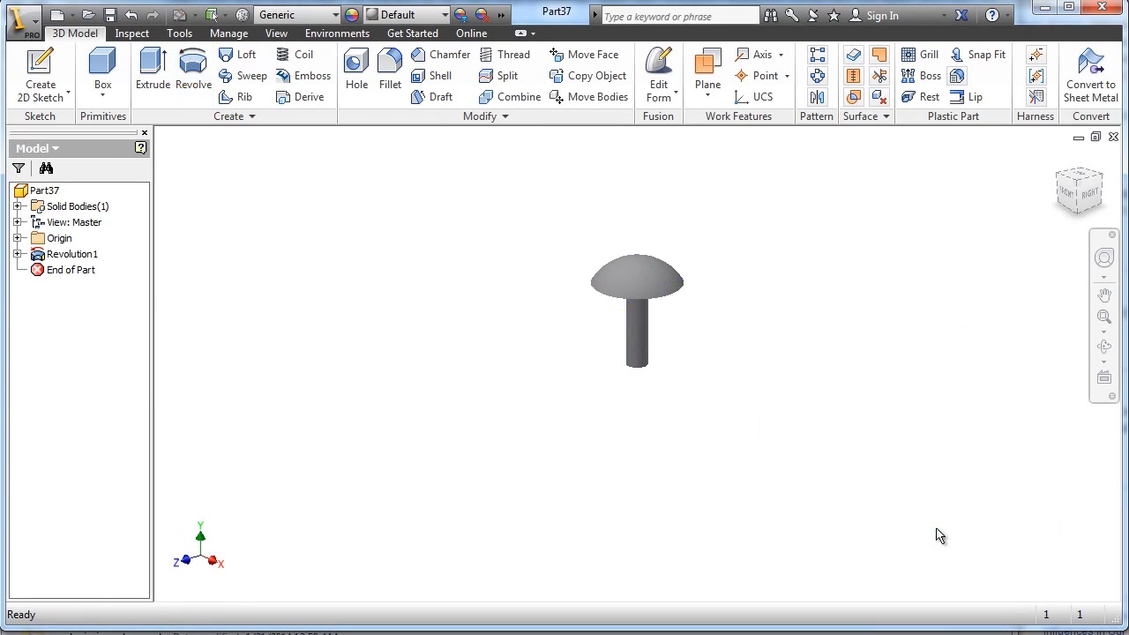
click(1057, 159)
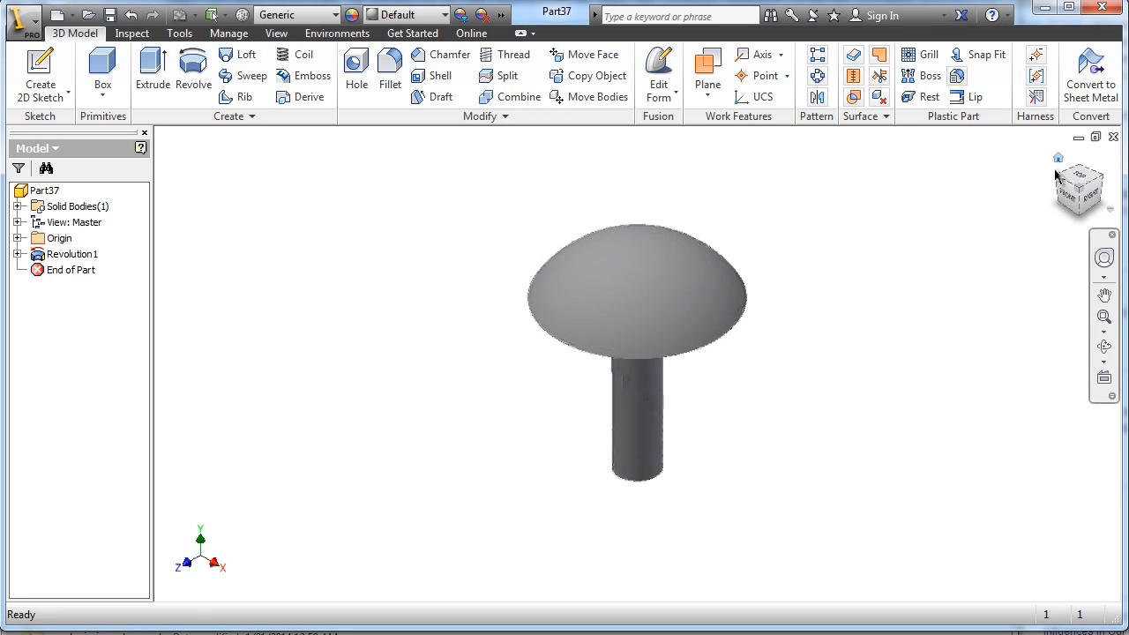